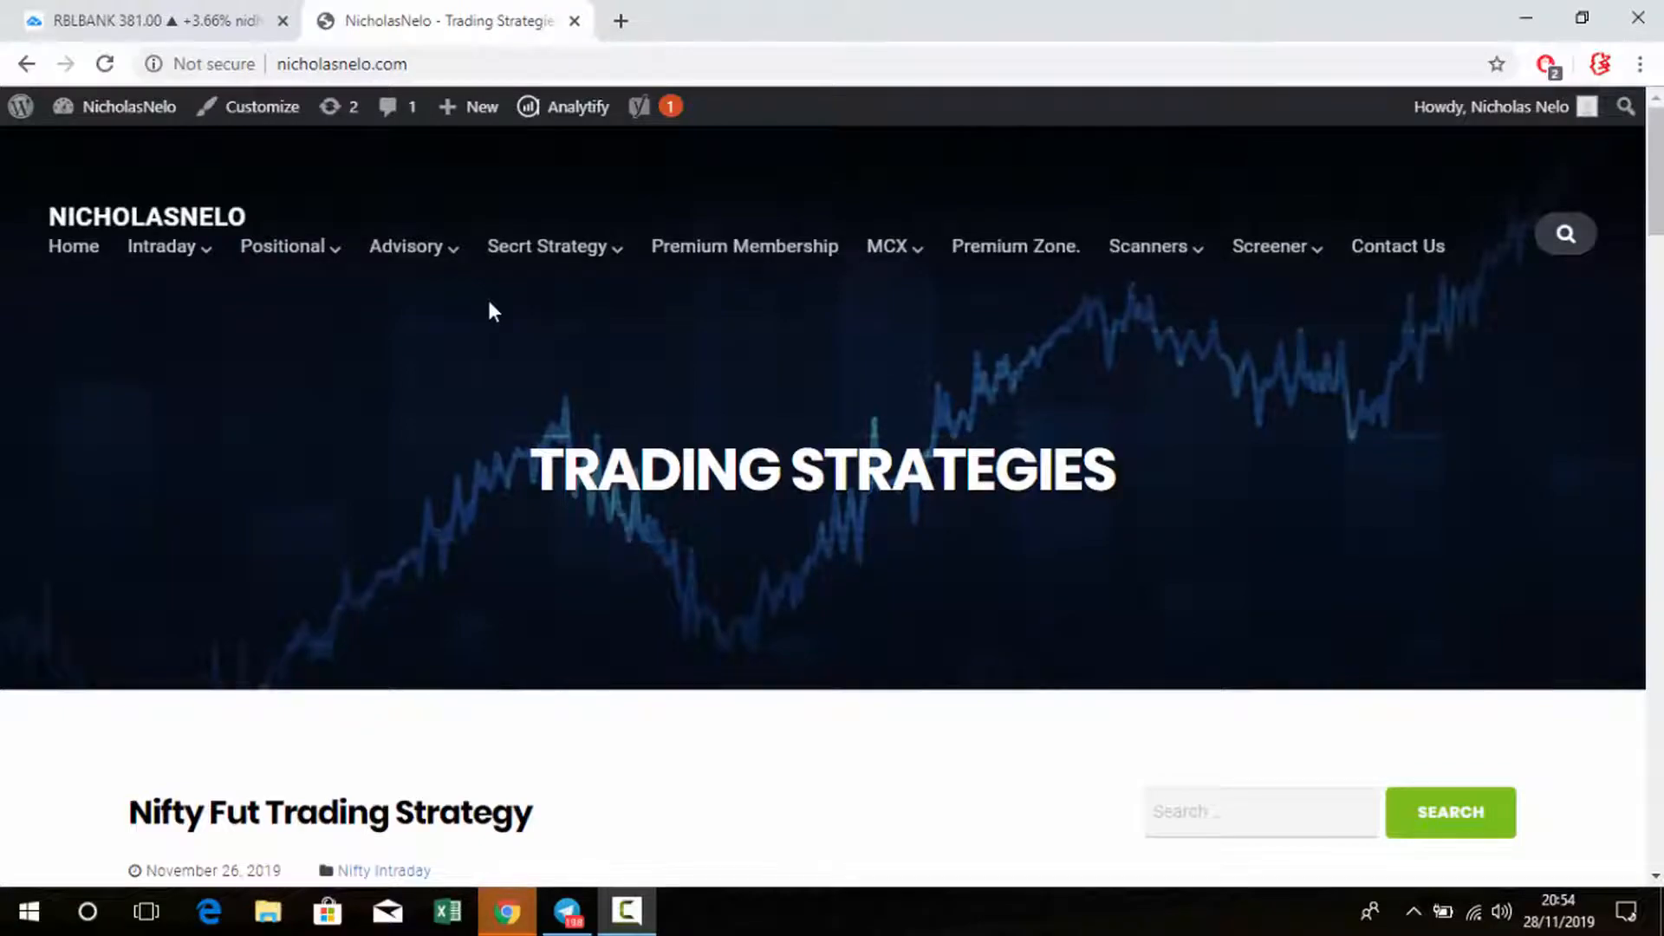
- Return from the Telegram channel and website to the RBLBANK chart
click(566, 911)
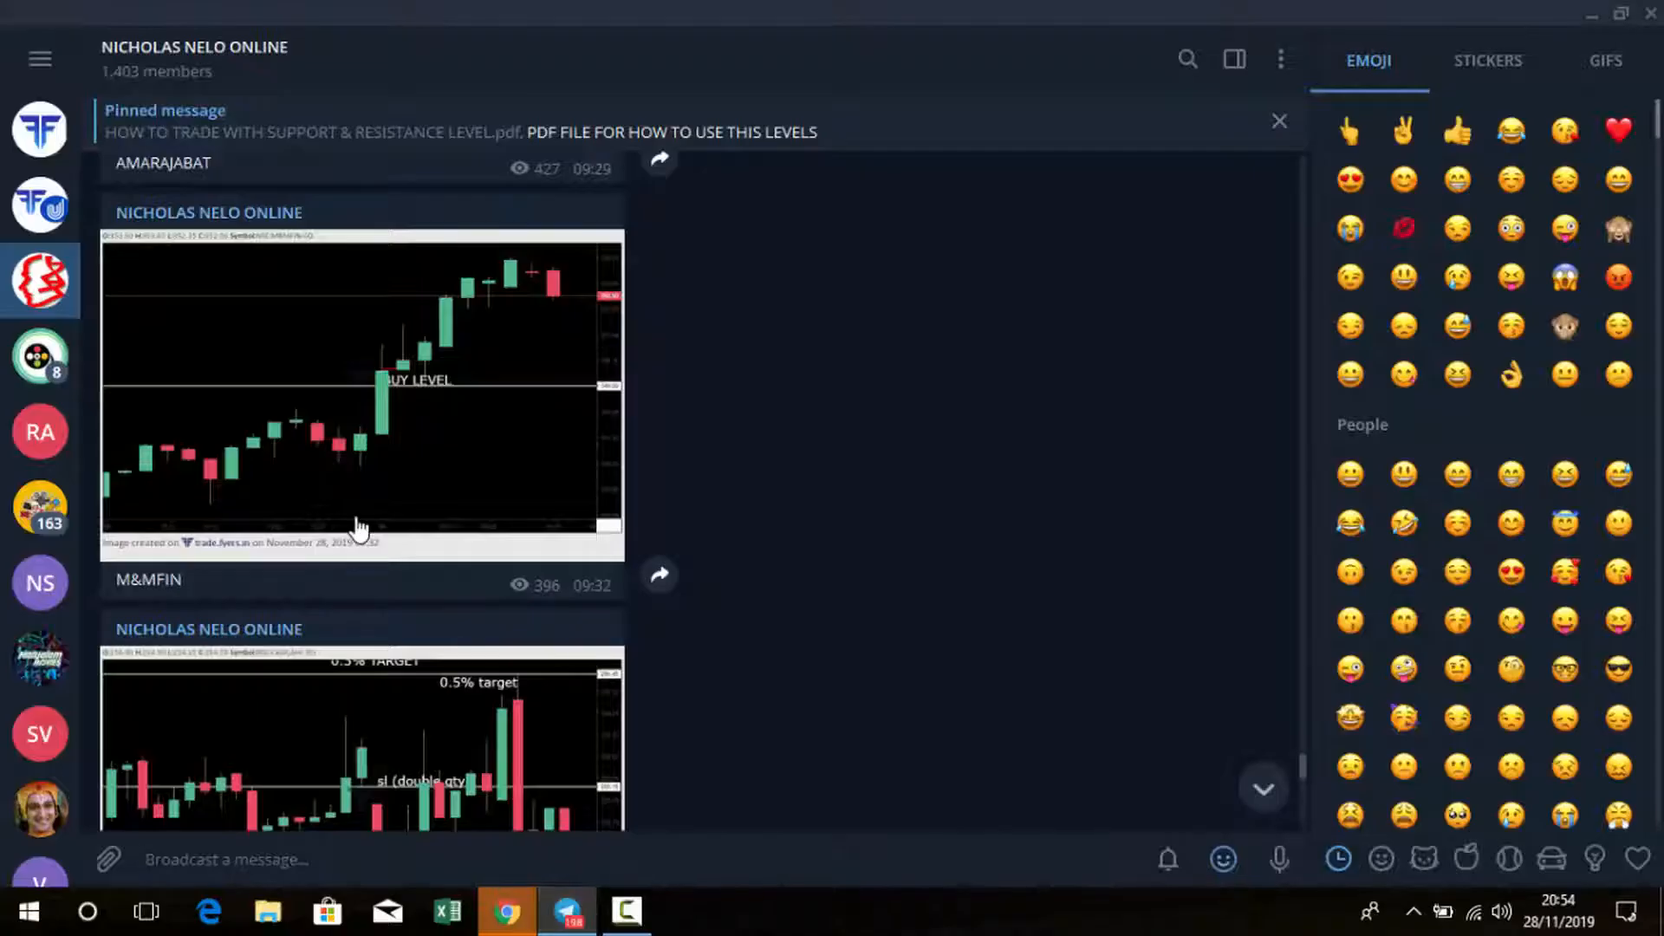
scroll(736, 426, down, 3)
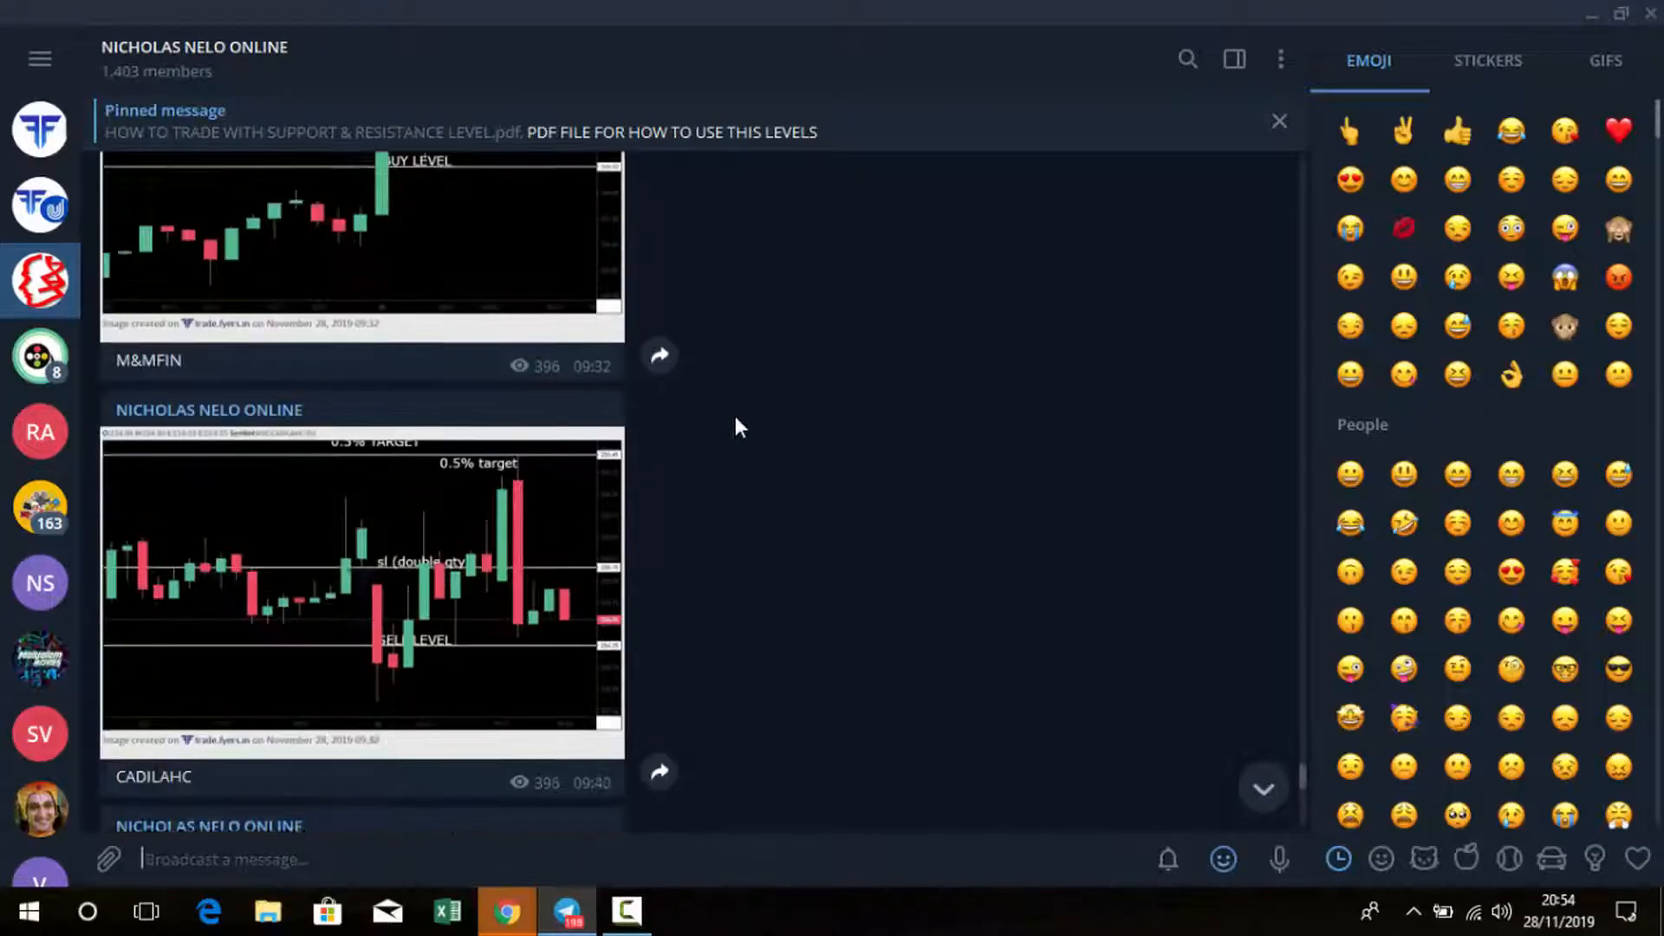
scroll(736, 426, down, 3)
scroll(735, 427, down, 3)
scroll(736, 427, down, 3)
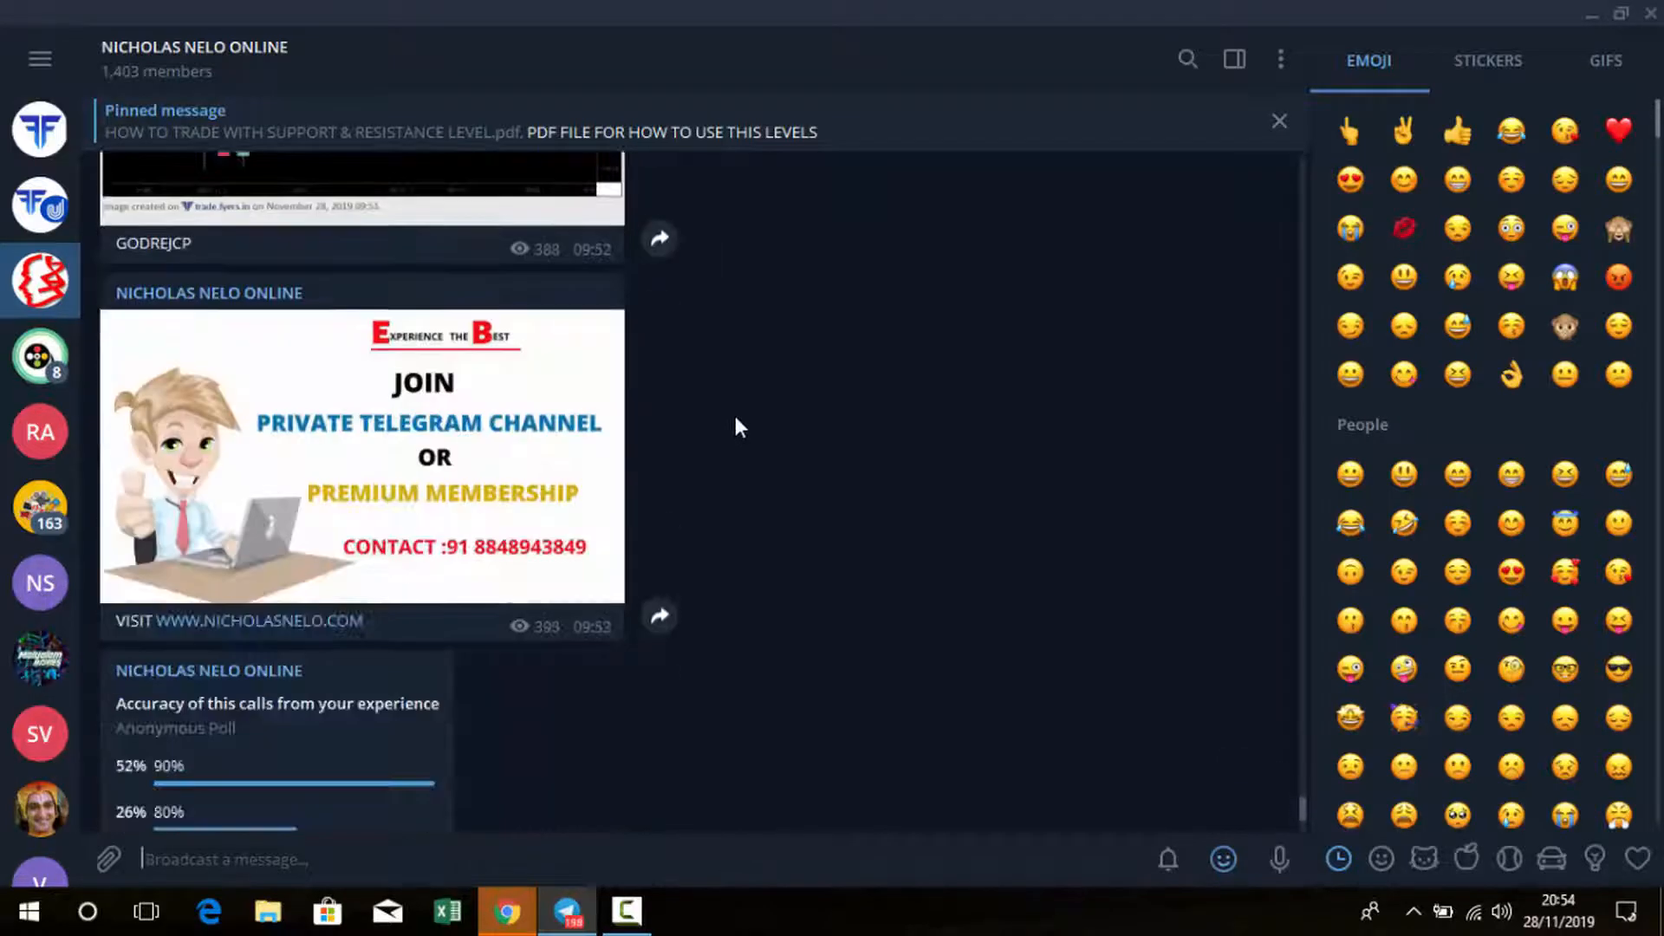
scroll(736, 426, down, 3)
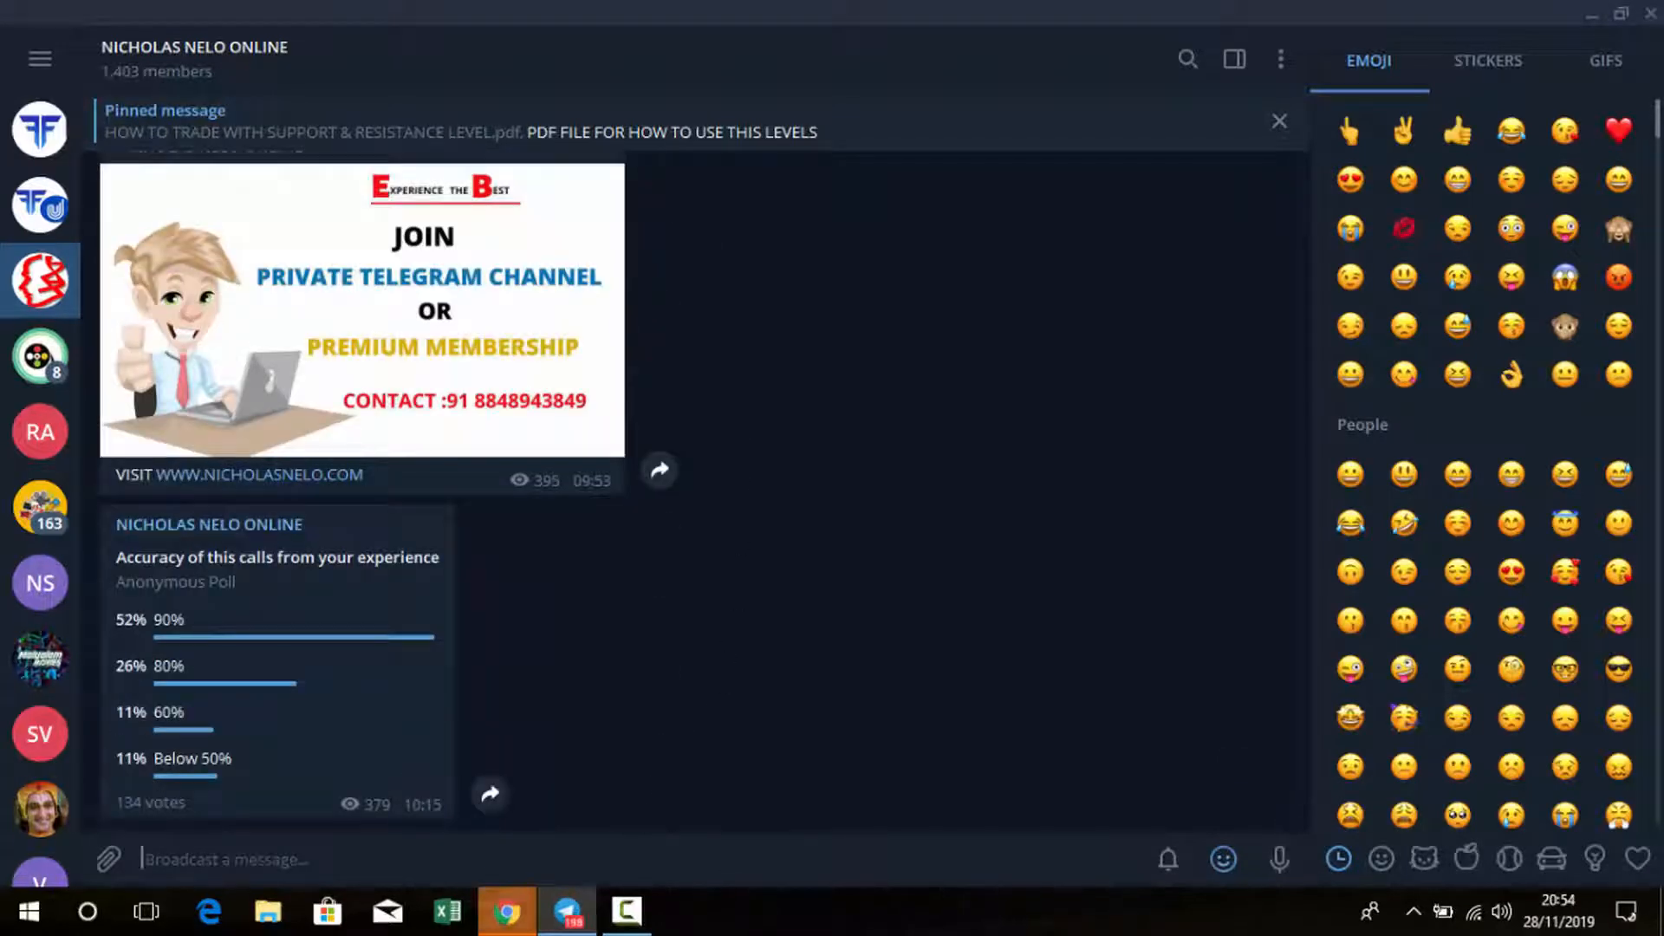
mouse_move(507, 911)
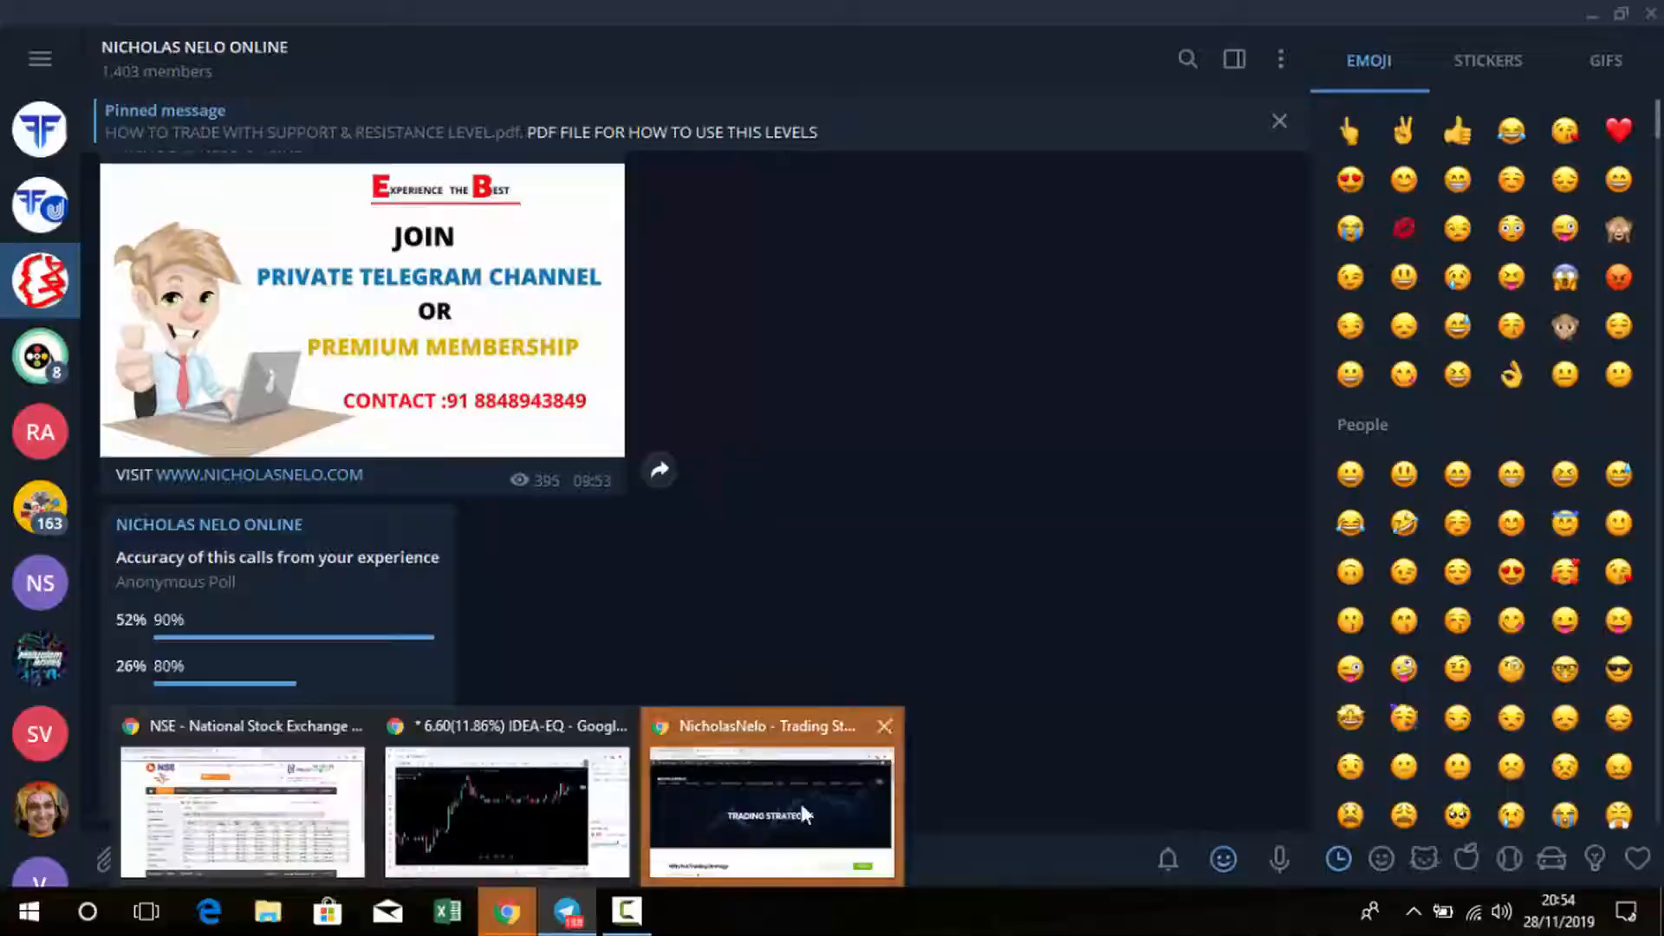
click(787, 793)
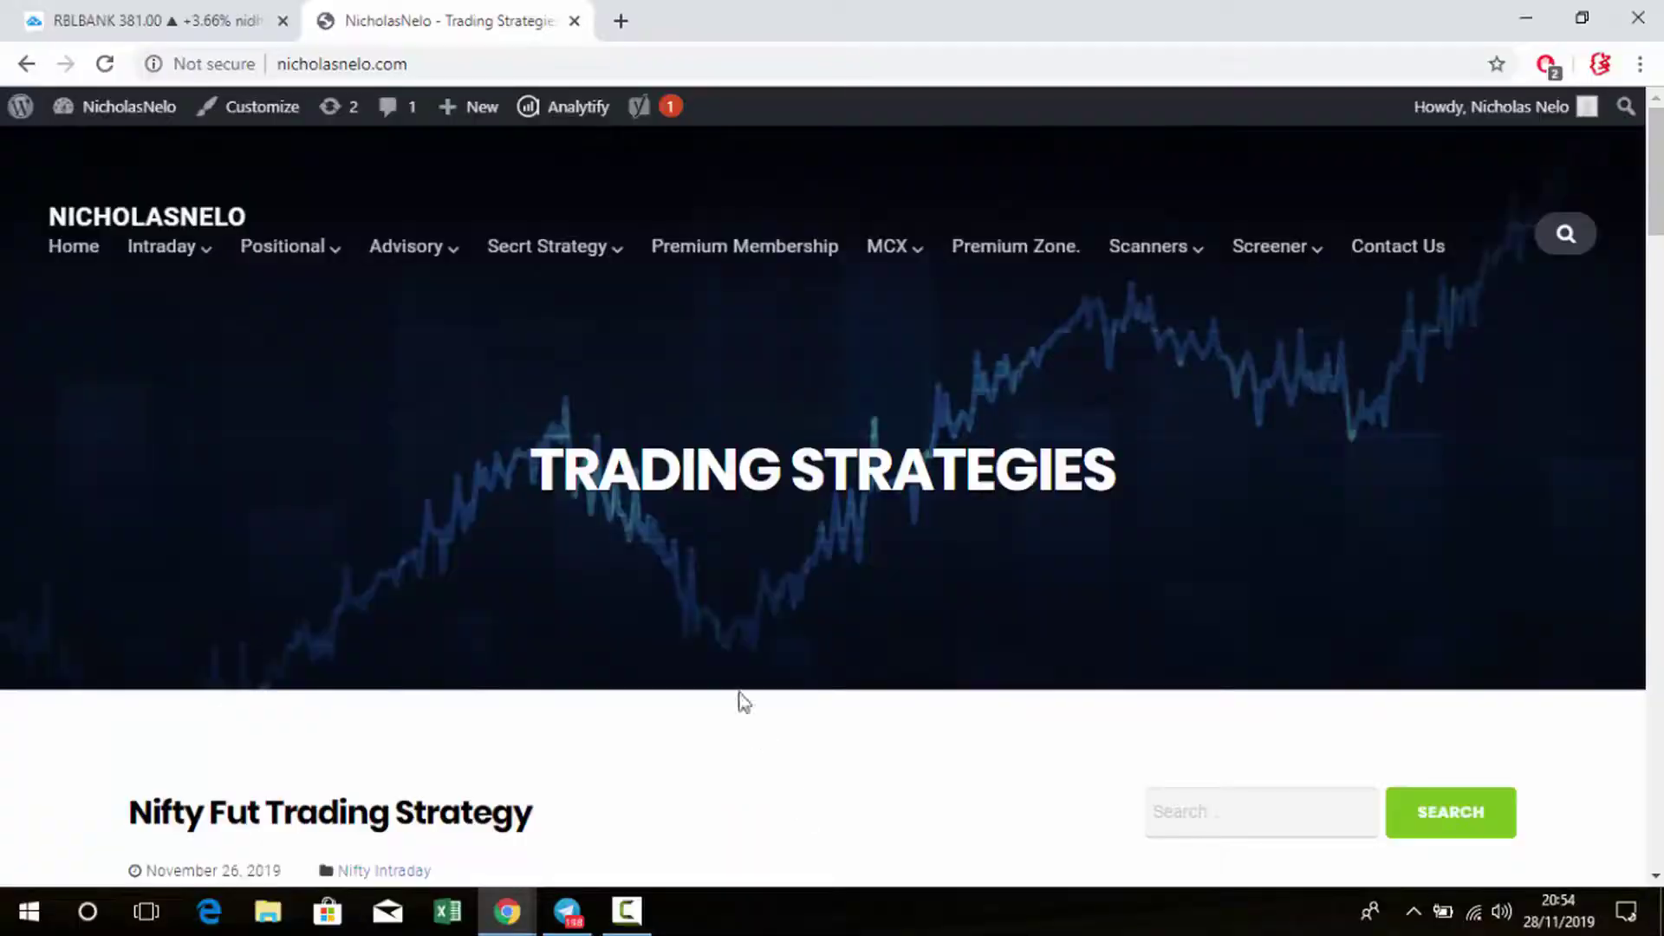
click(169, 23)
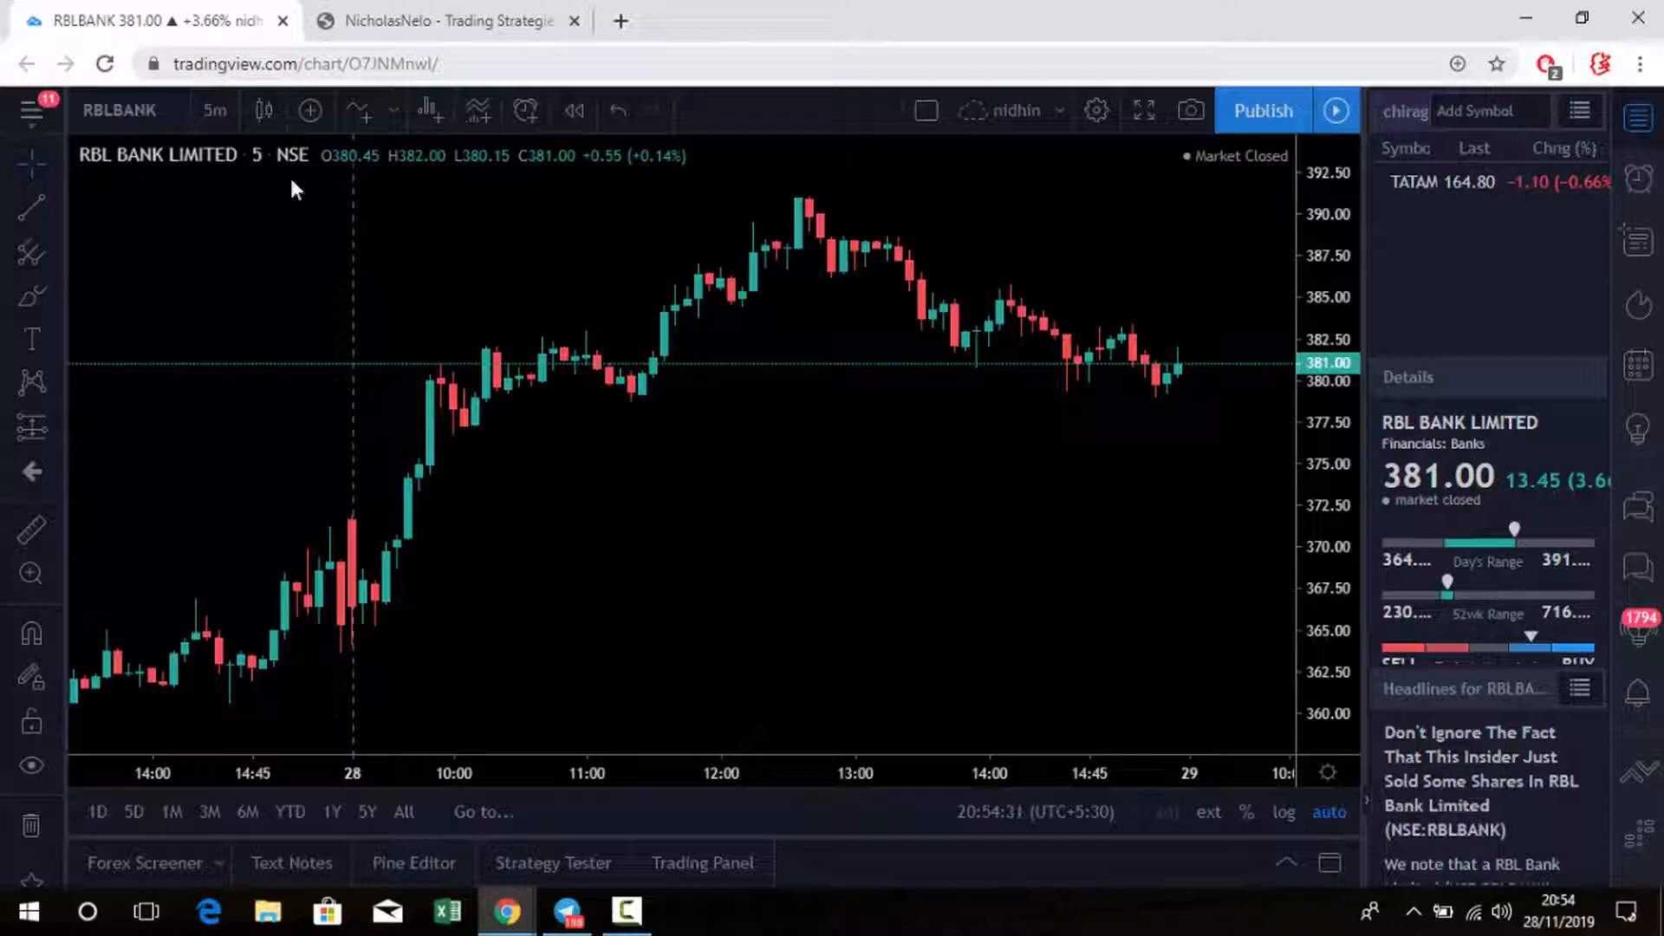
- Add the Squeeze Momentum Indicator [LazyBear] from the Public Library to the chart
click(311, 115)
click(1032, 372)
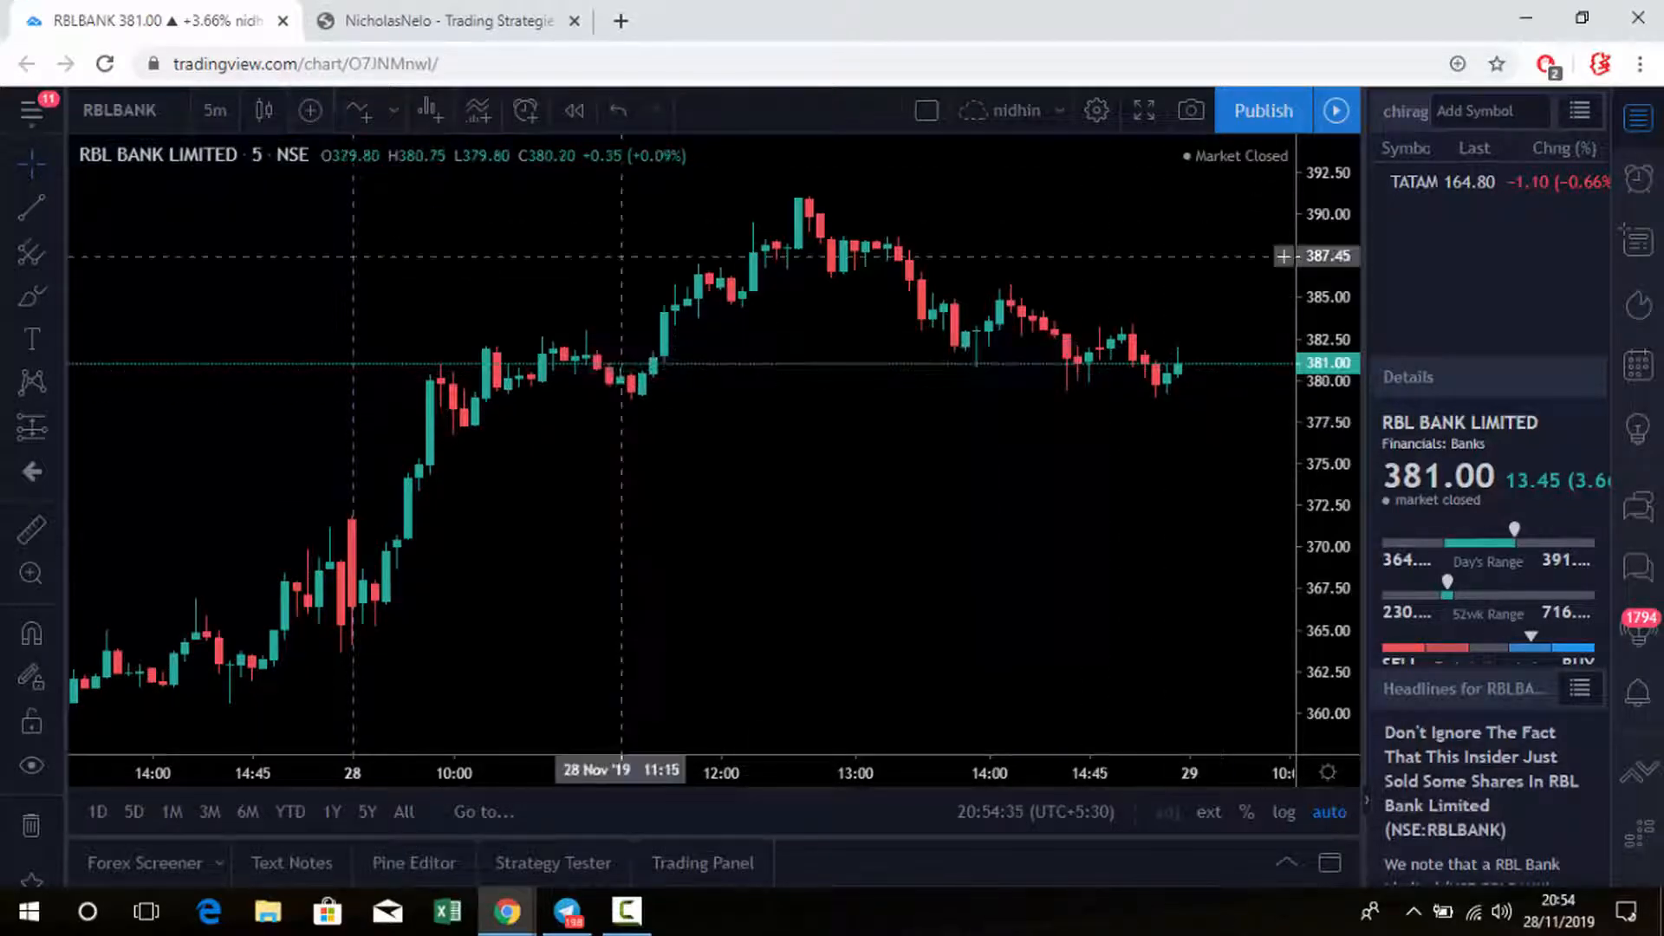
click(357, 115)
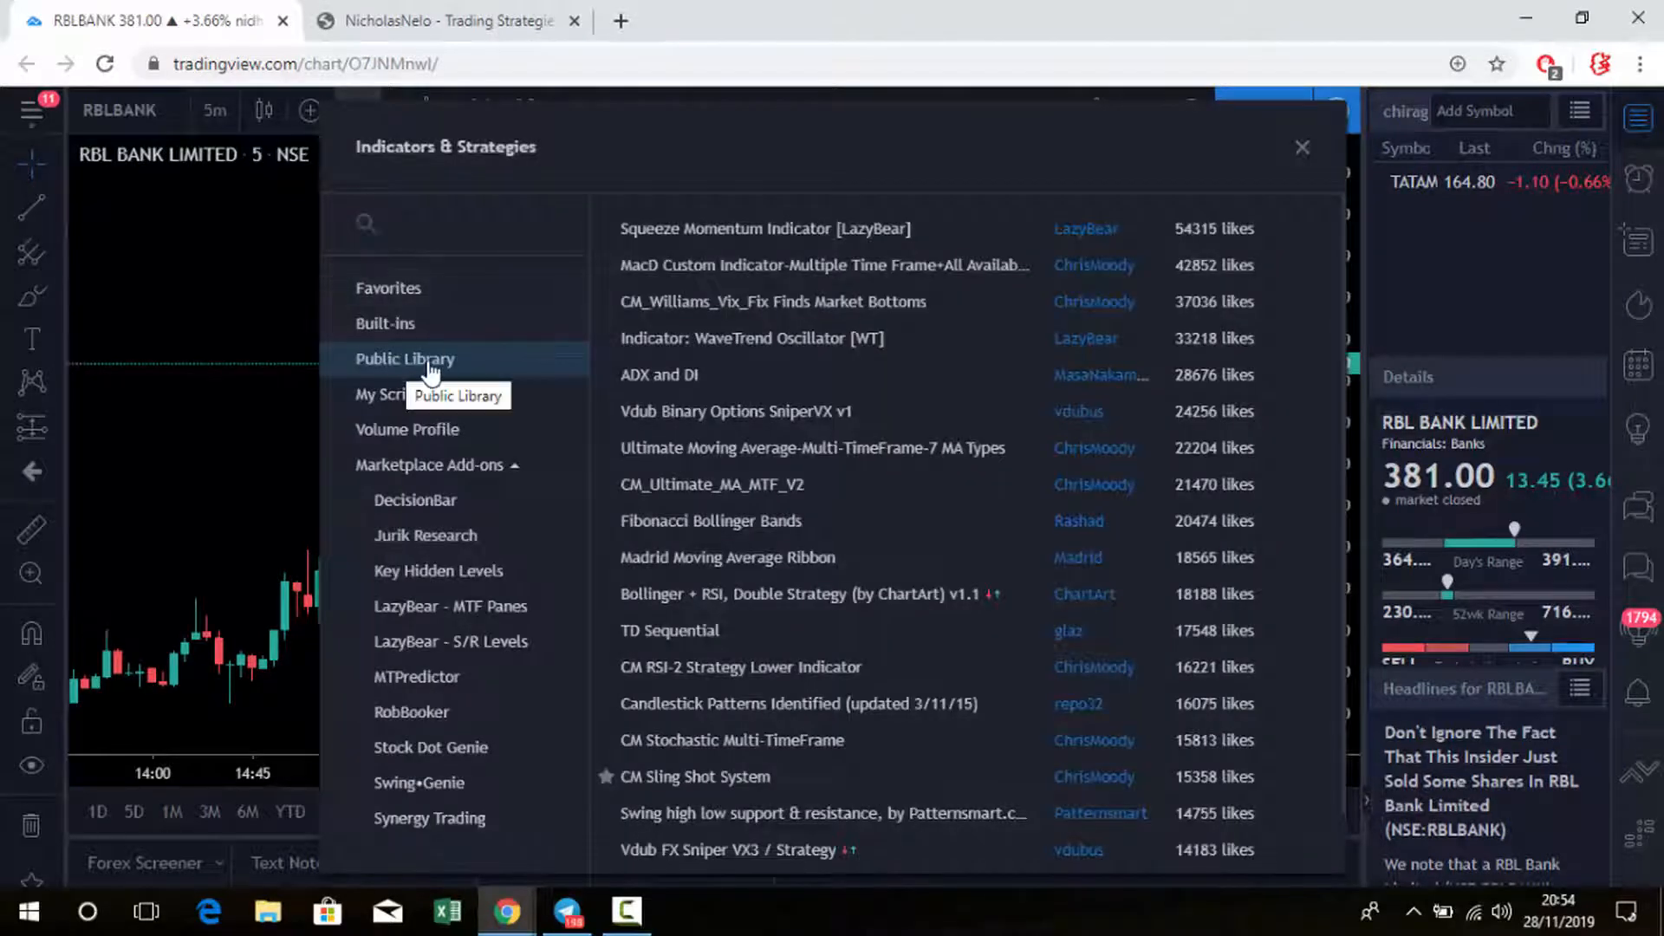
click(786, 232)
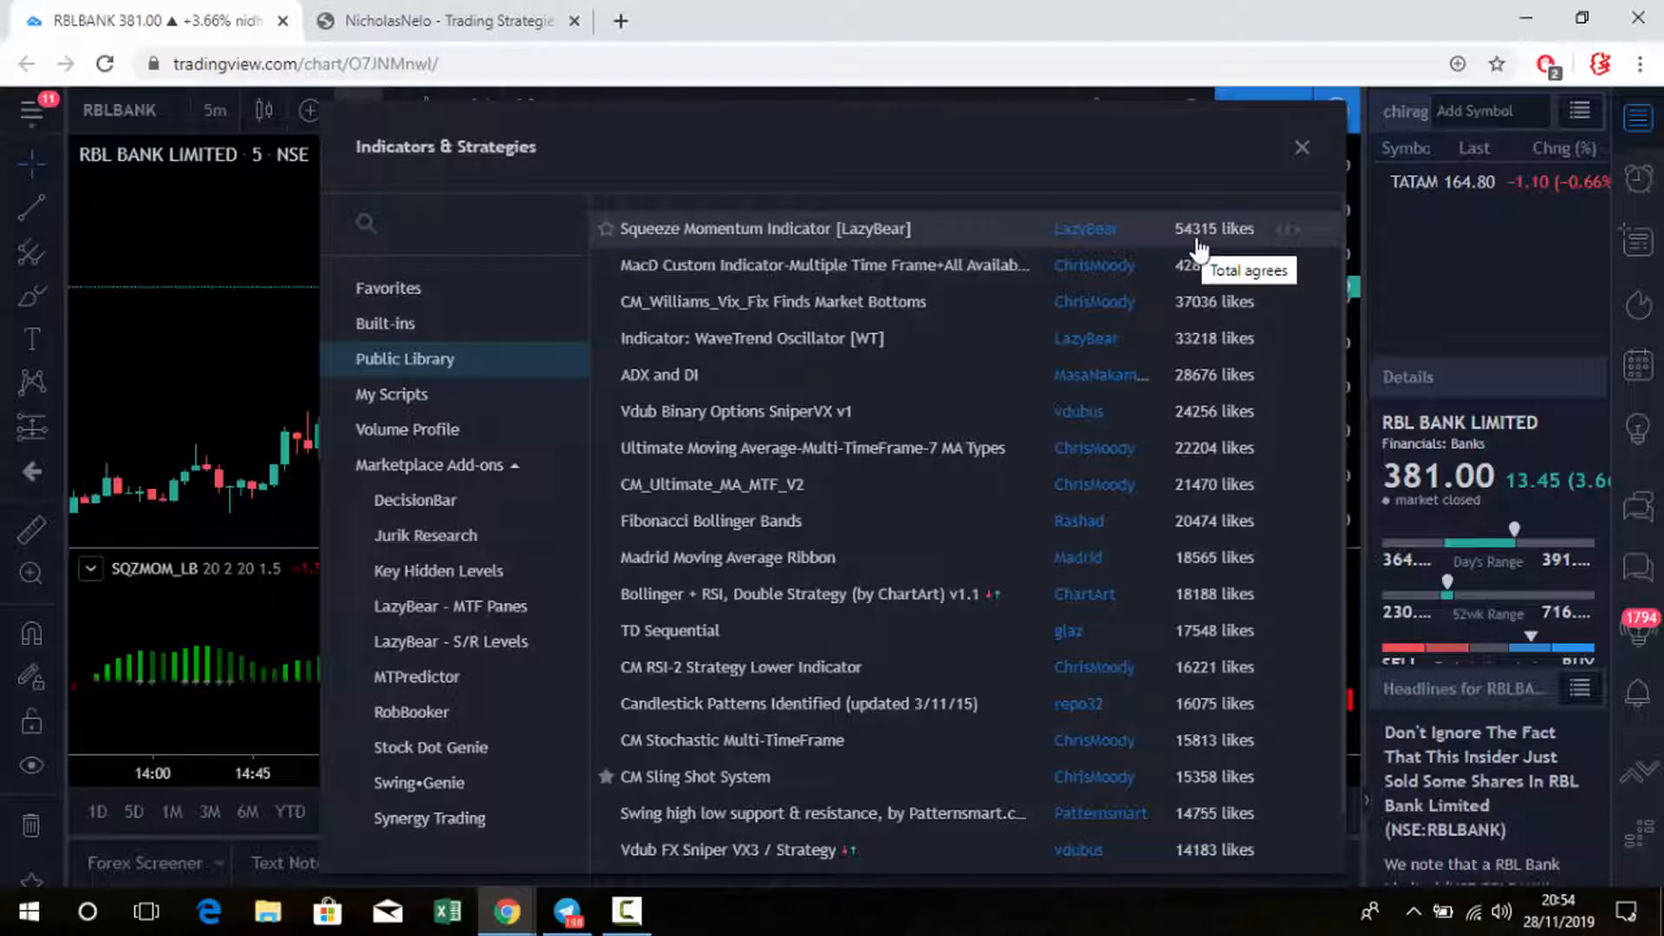
click(1302, 152)
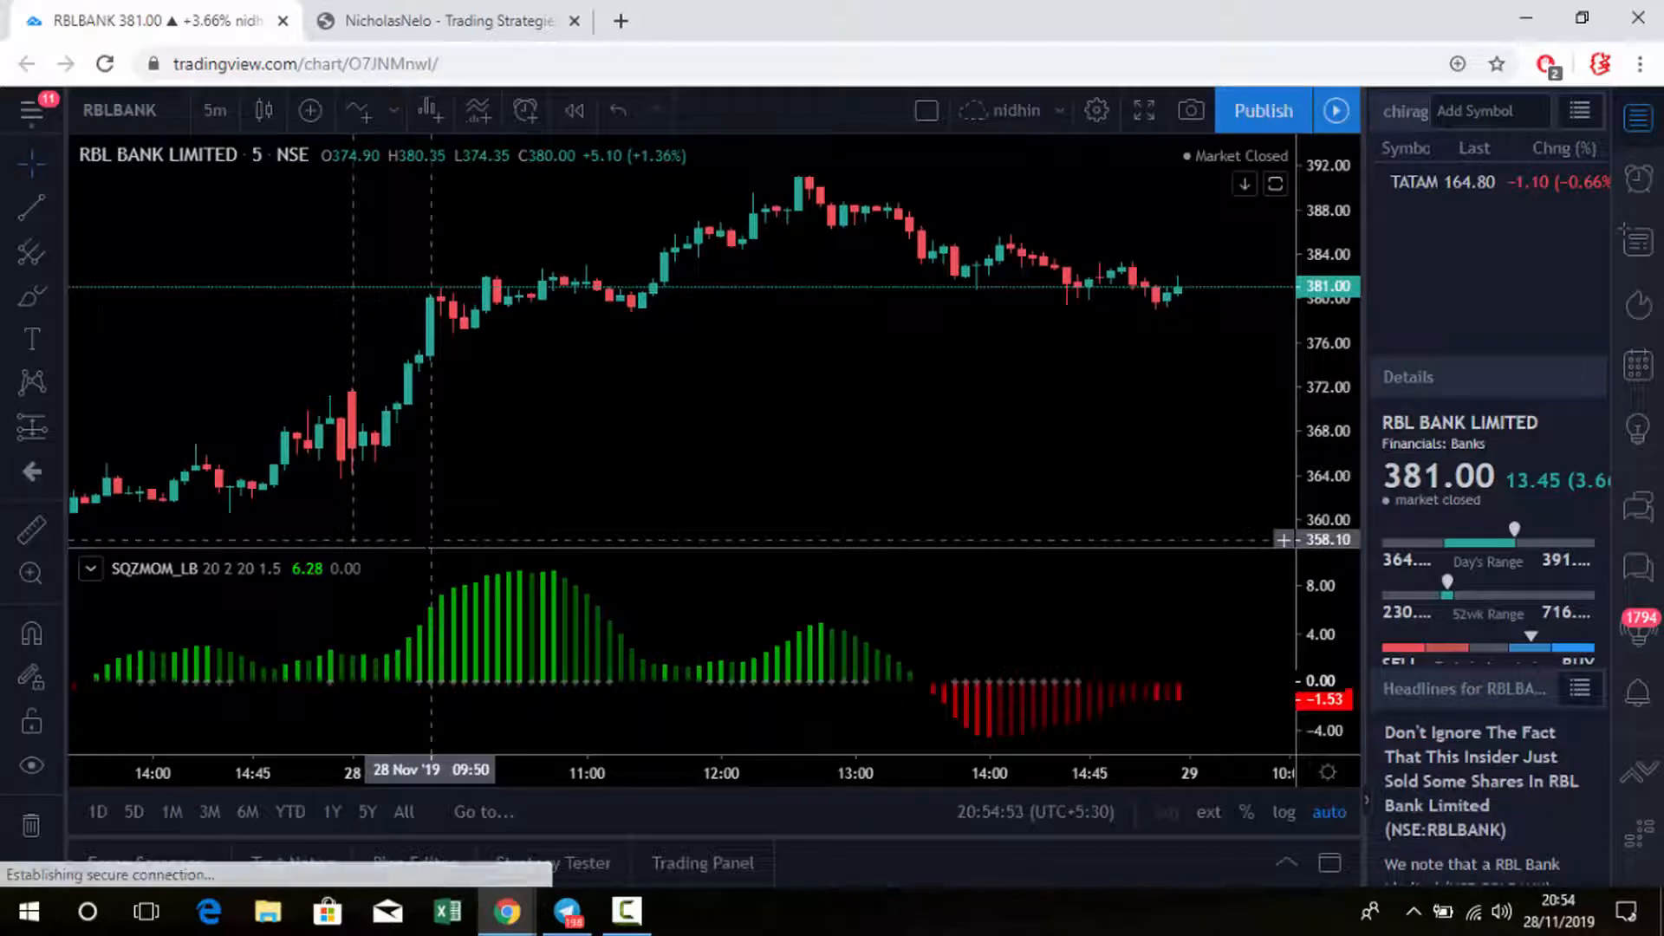
mouse_move(883, 680)
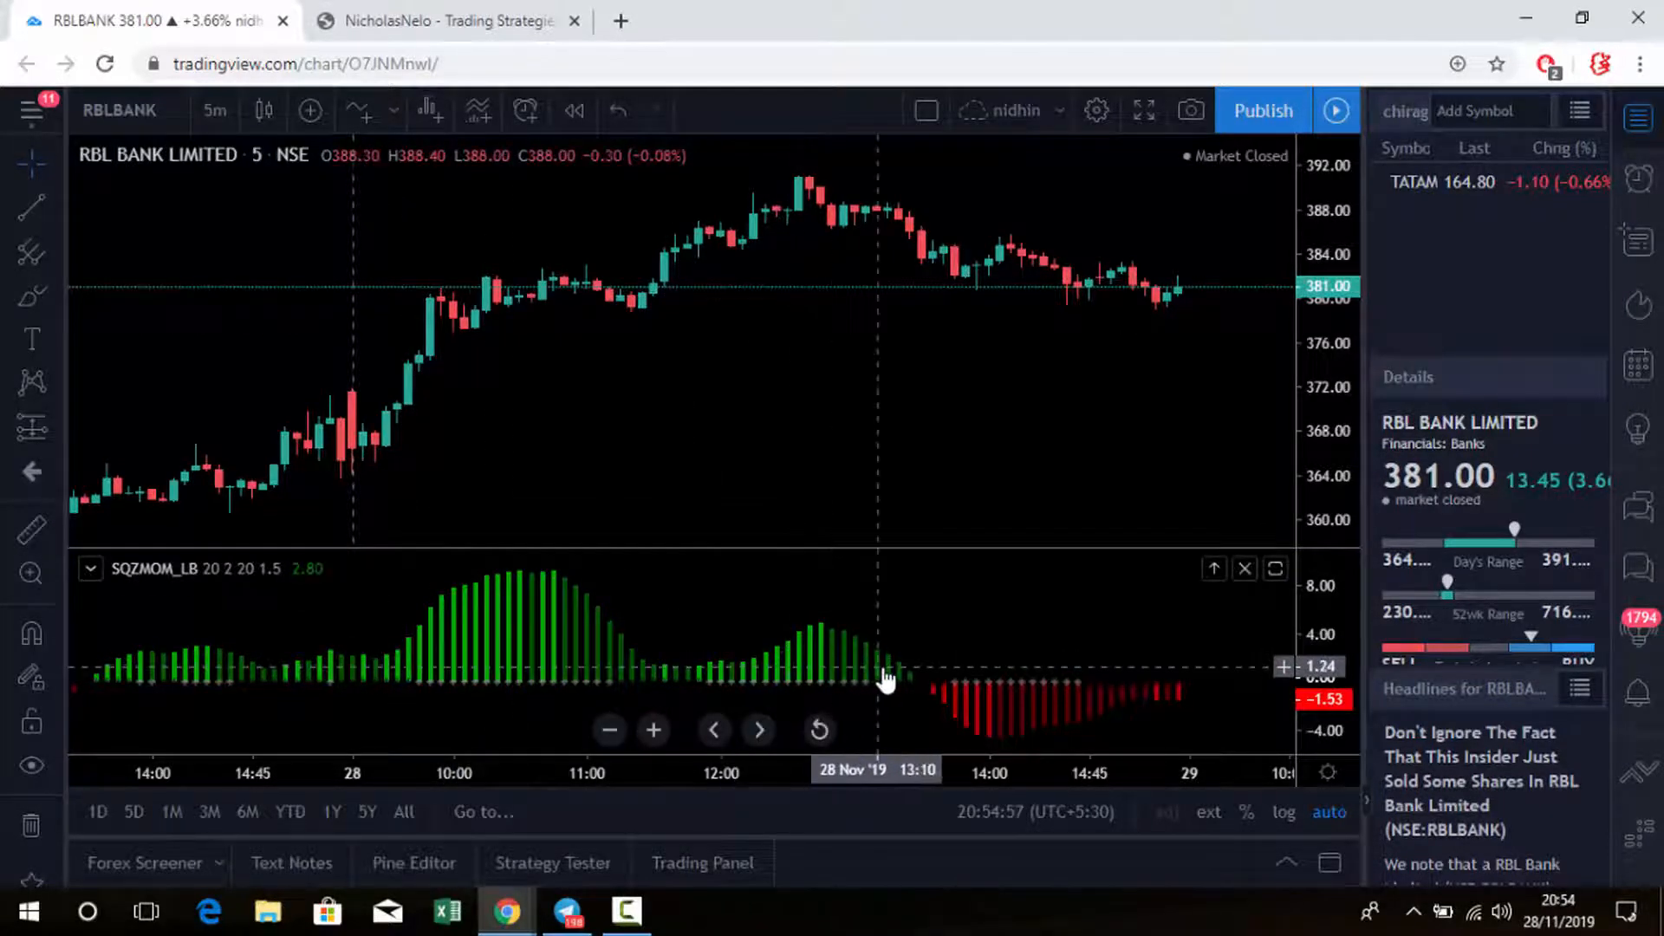
scroll(338, 430, down, 2)
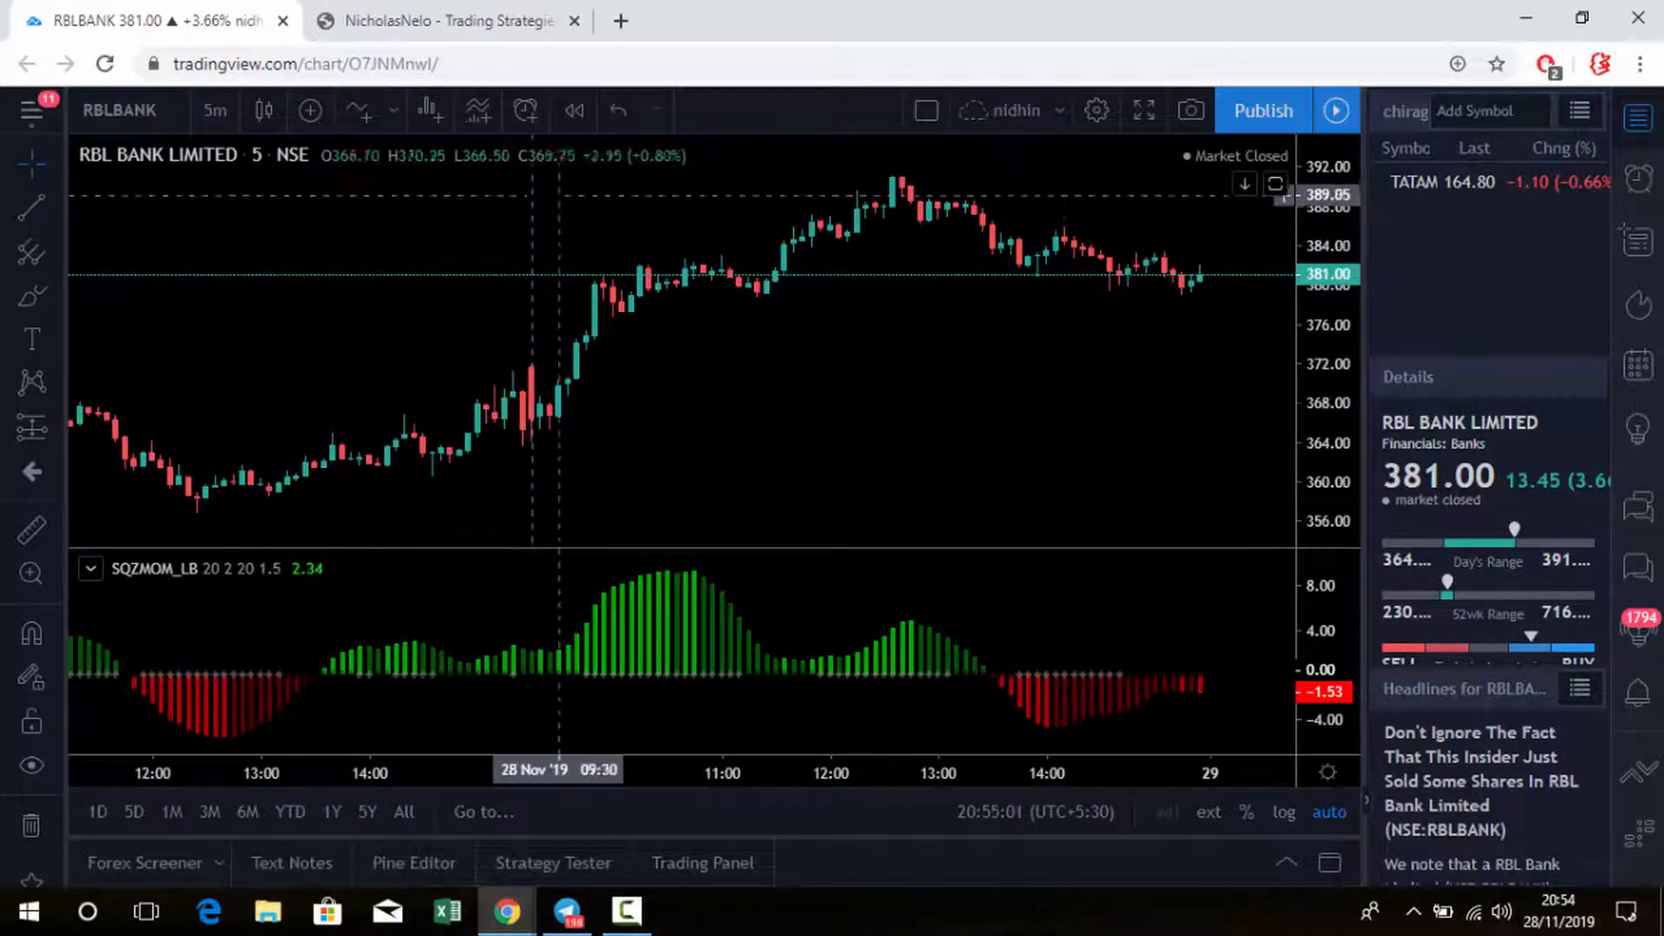
mouse_move(391, 155)
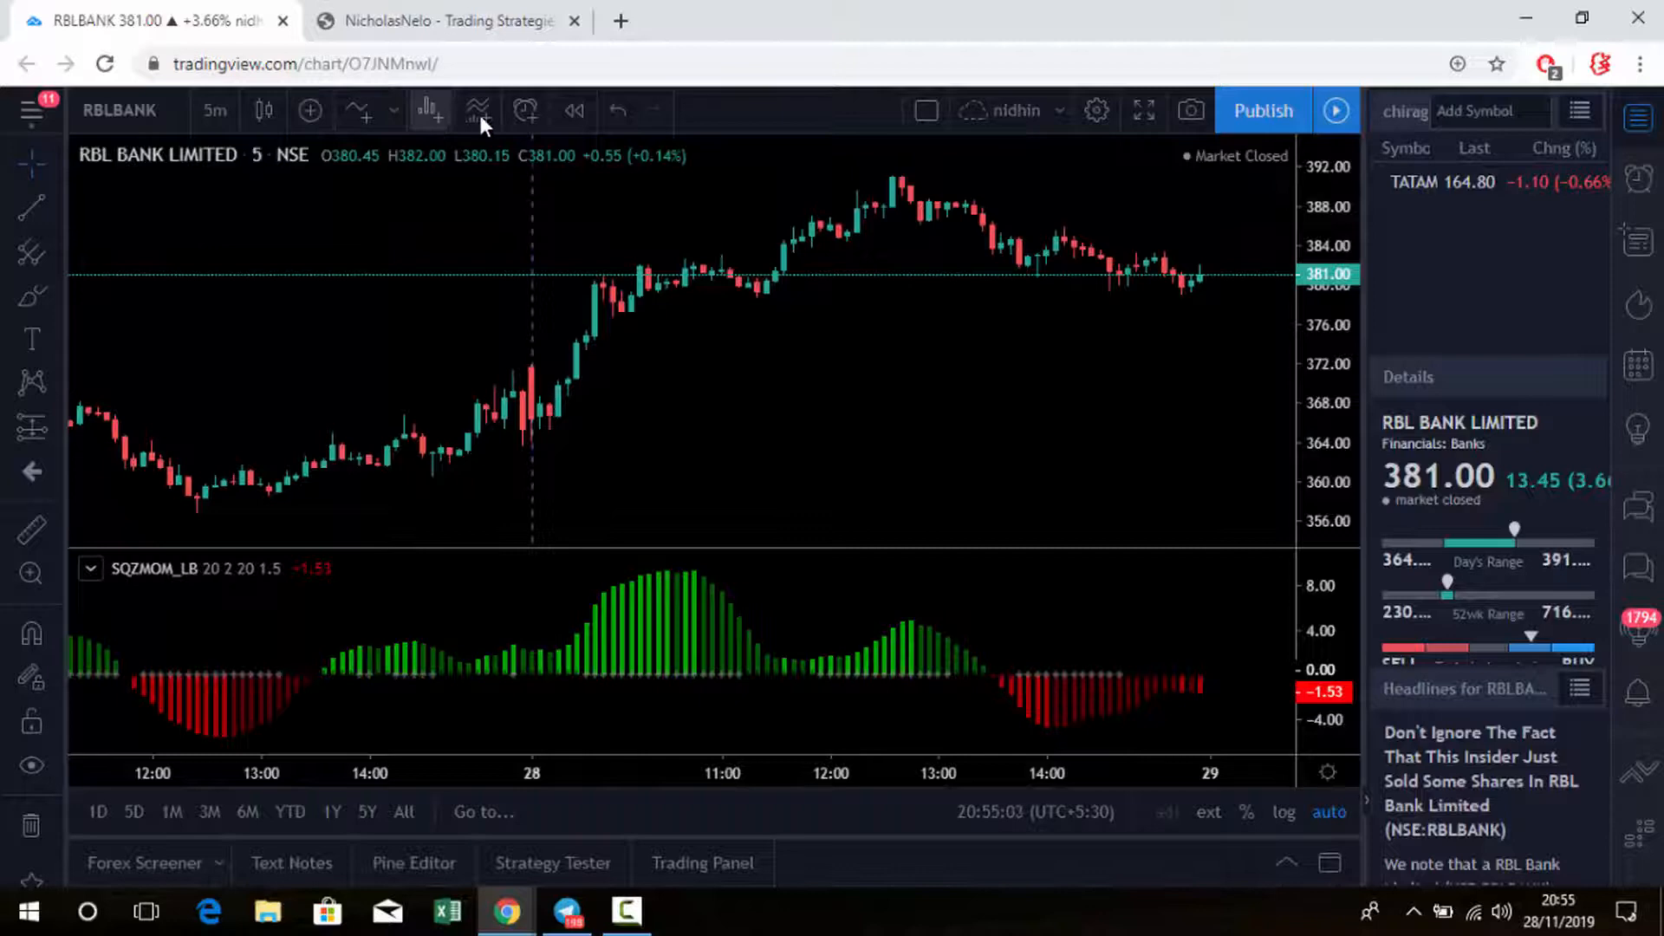
- Start a bar replay from the 27 Nov 15:25 candle and let it play
click(573, 118)
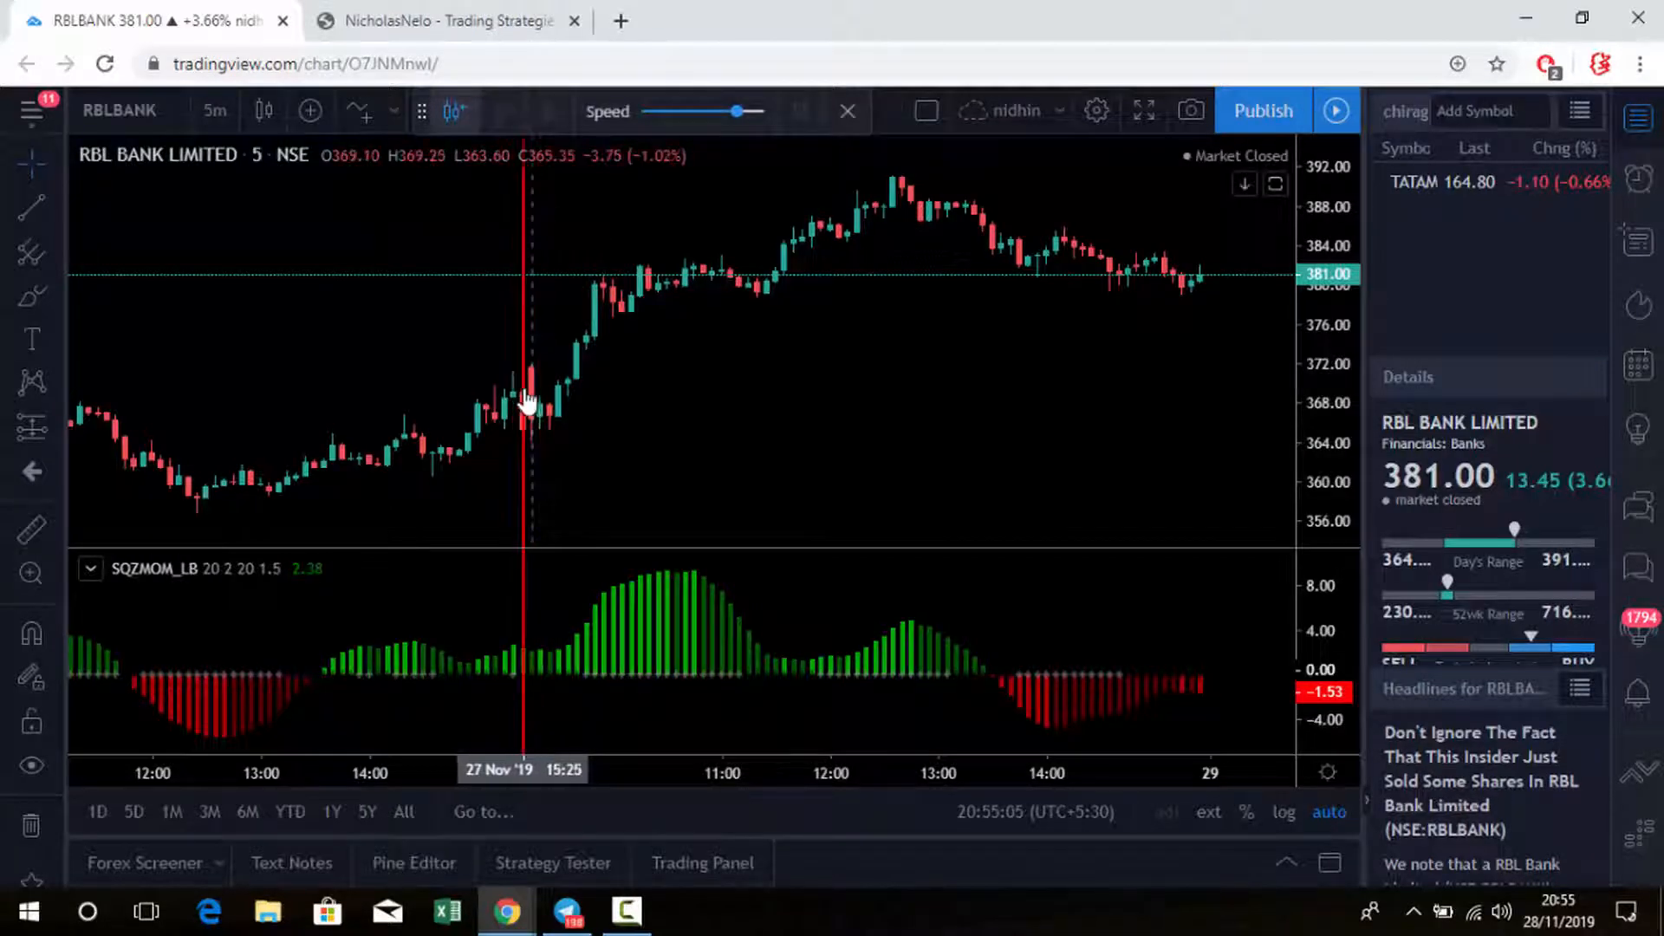
click(531, 406)
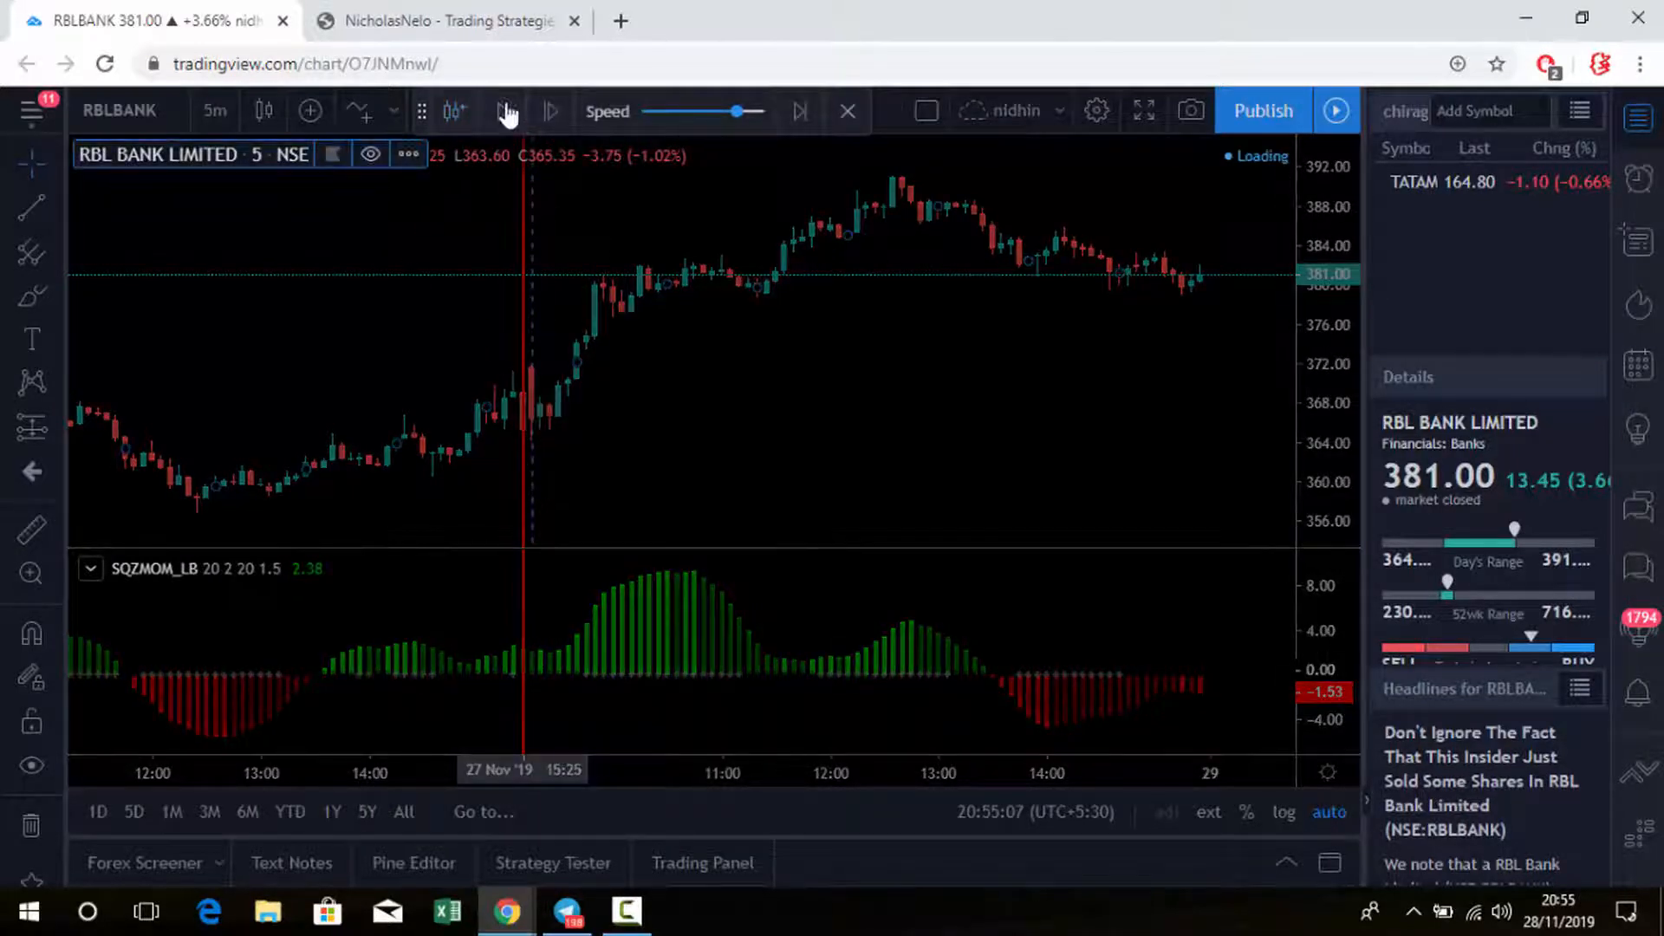
click(507, 114)
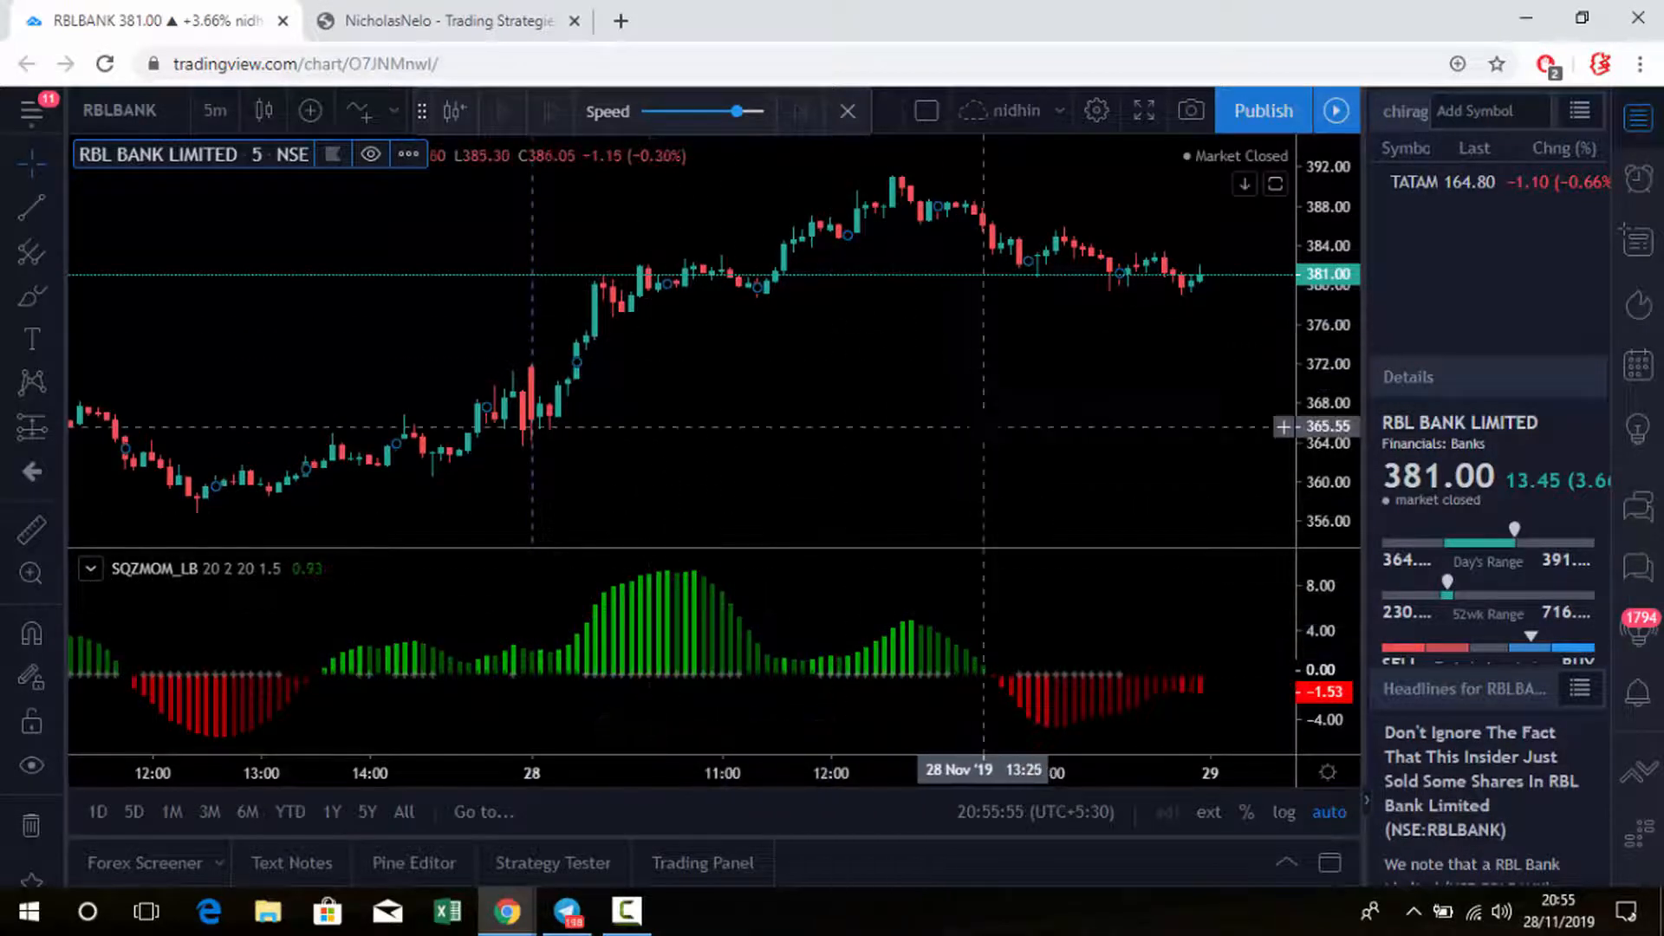
click(118, 109)
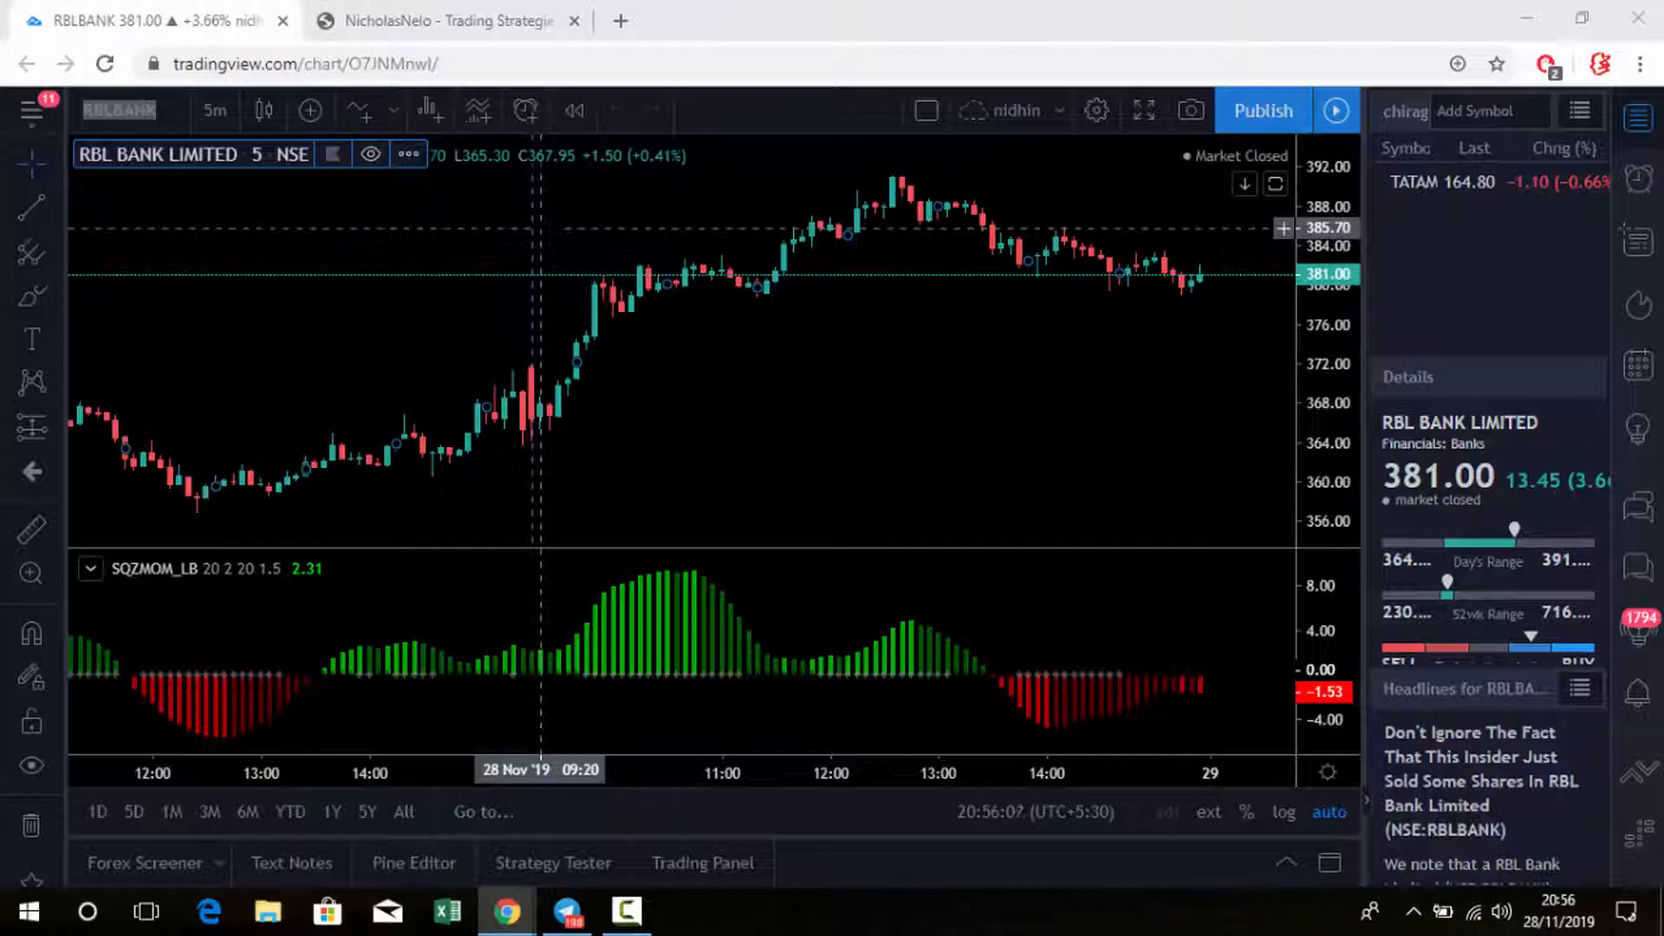
- Switch the chart symbol to Indiabulls Housing Finance
click(130, 110)
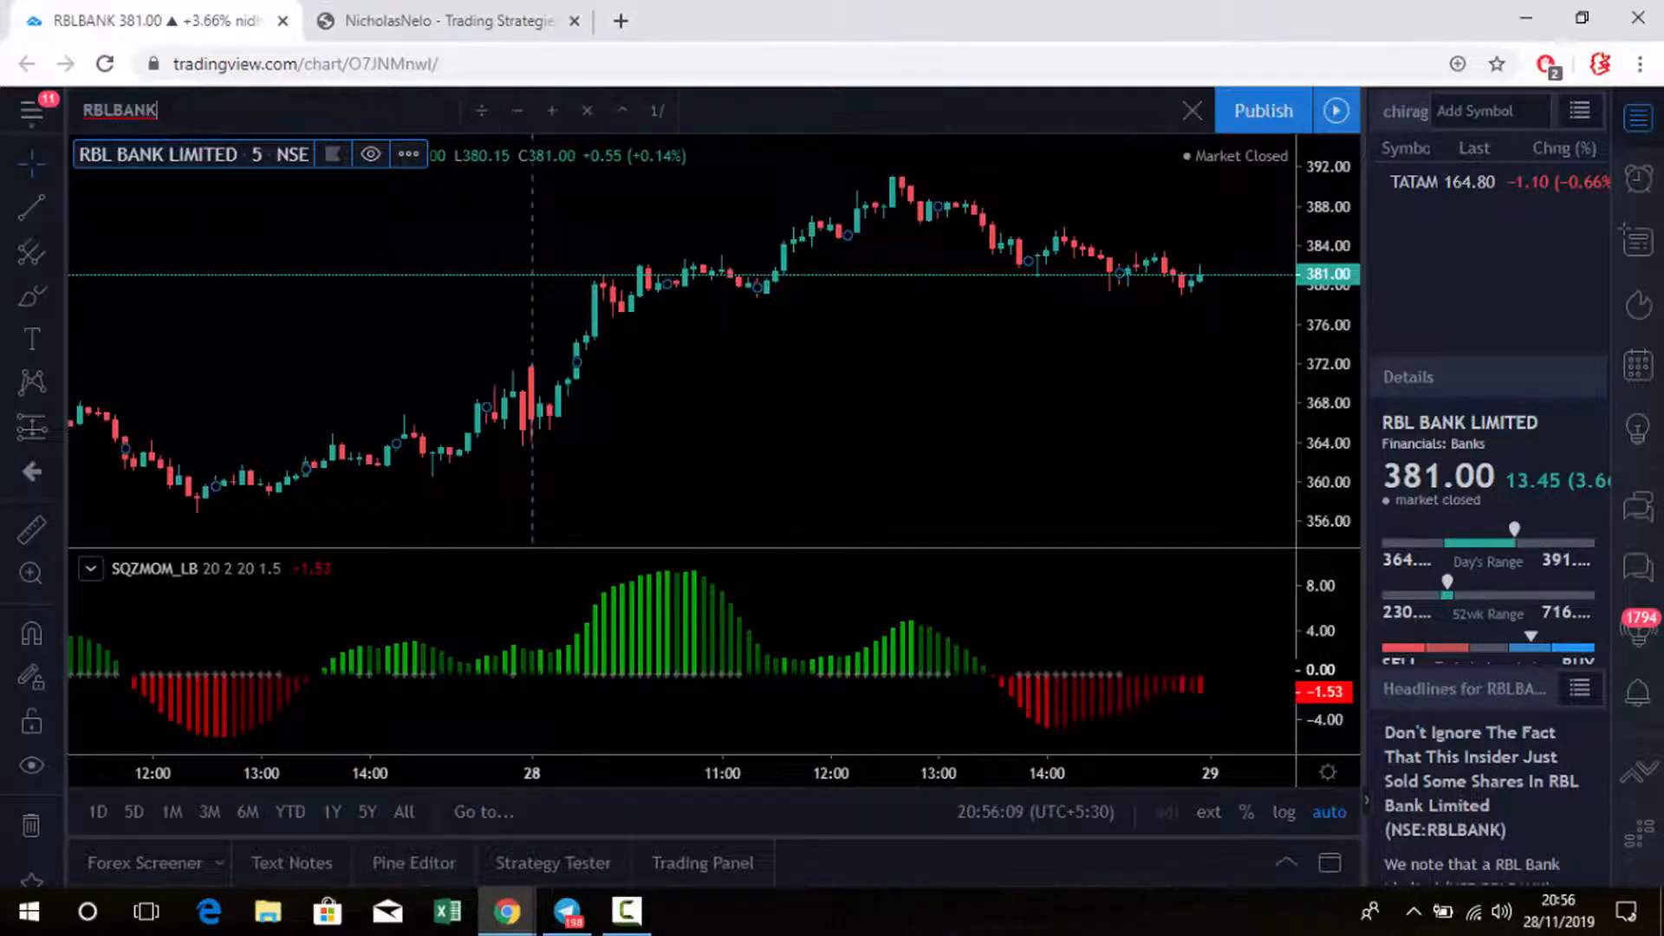
key(BackSpace)
text(IBUL)
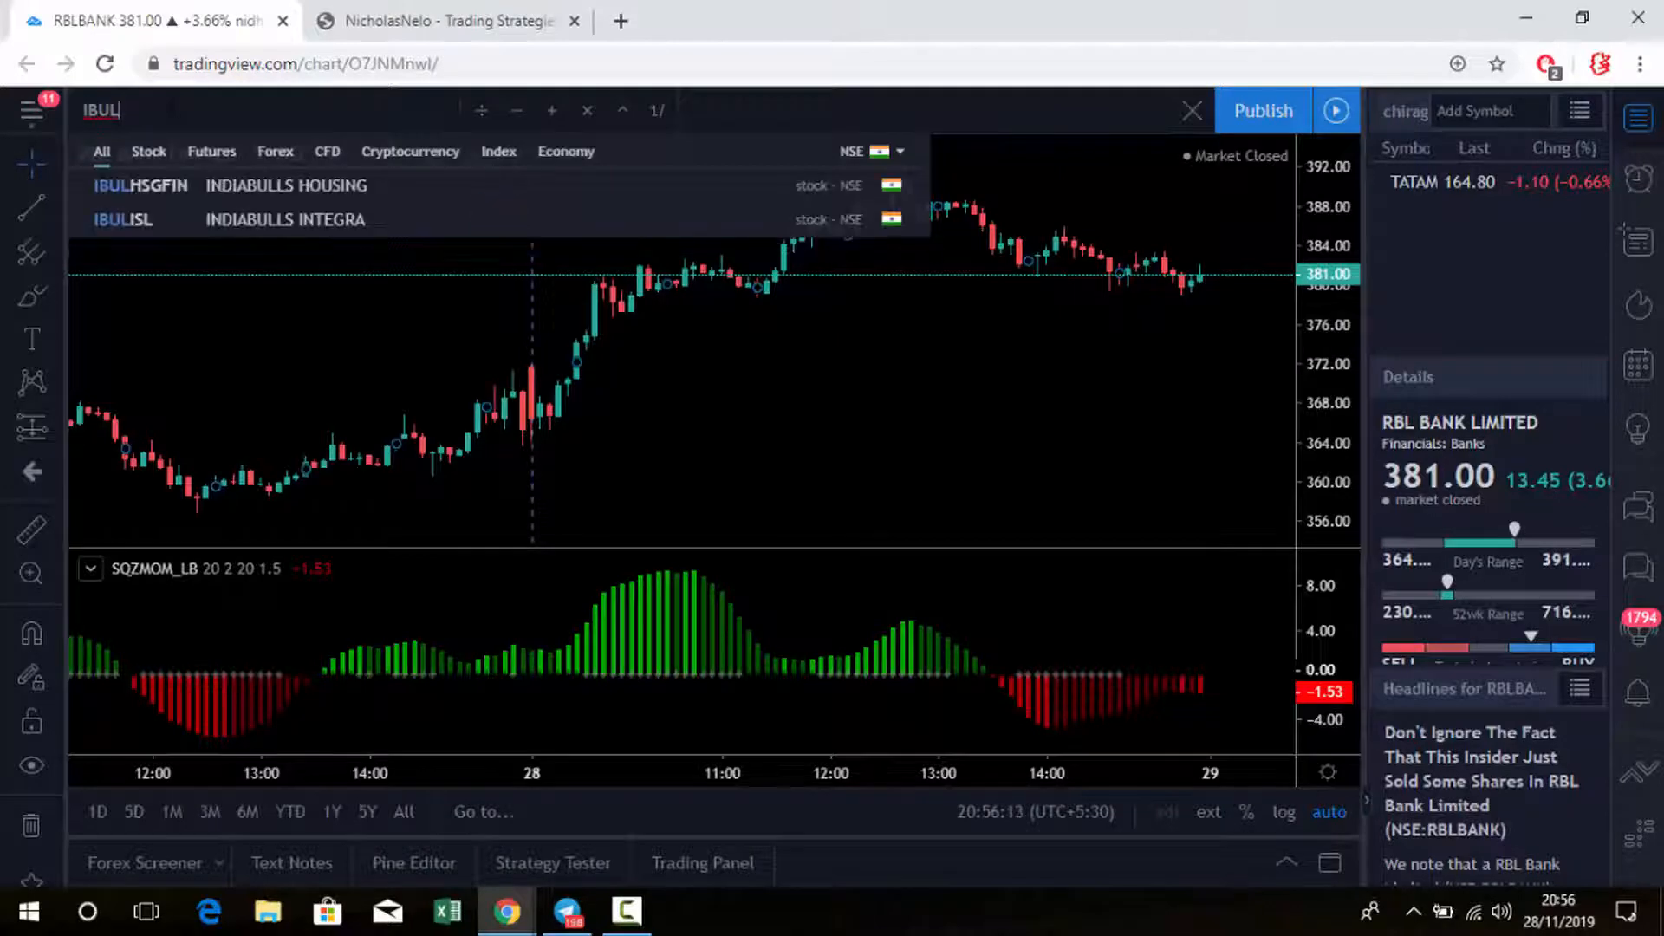
click(230, 193)
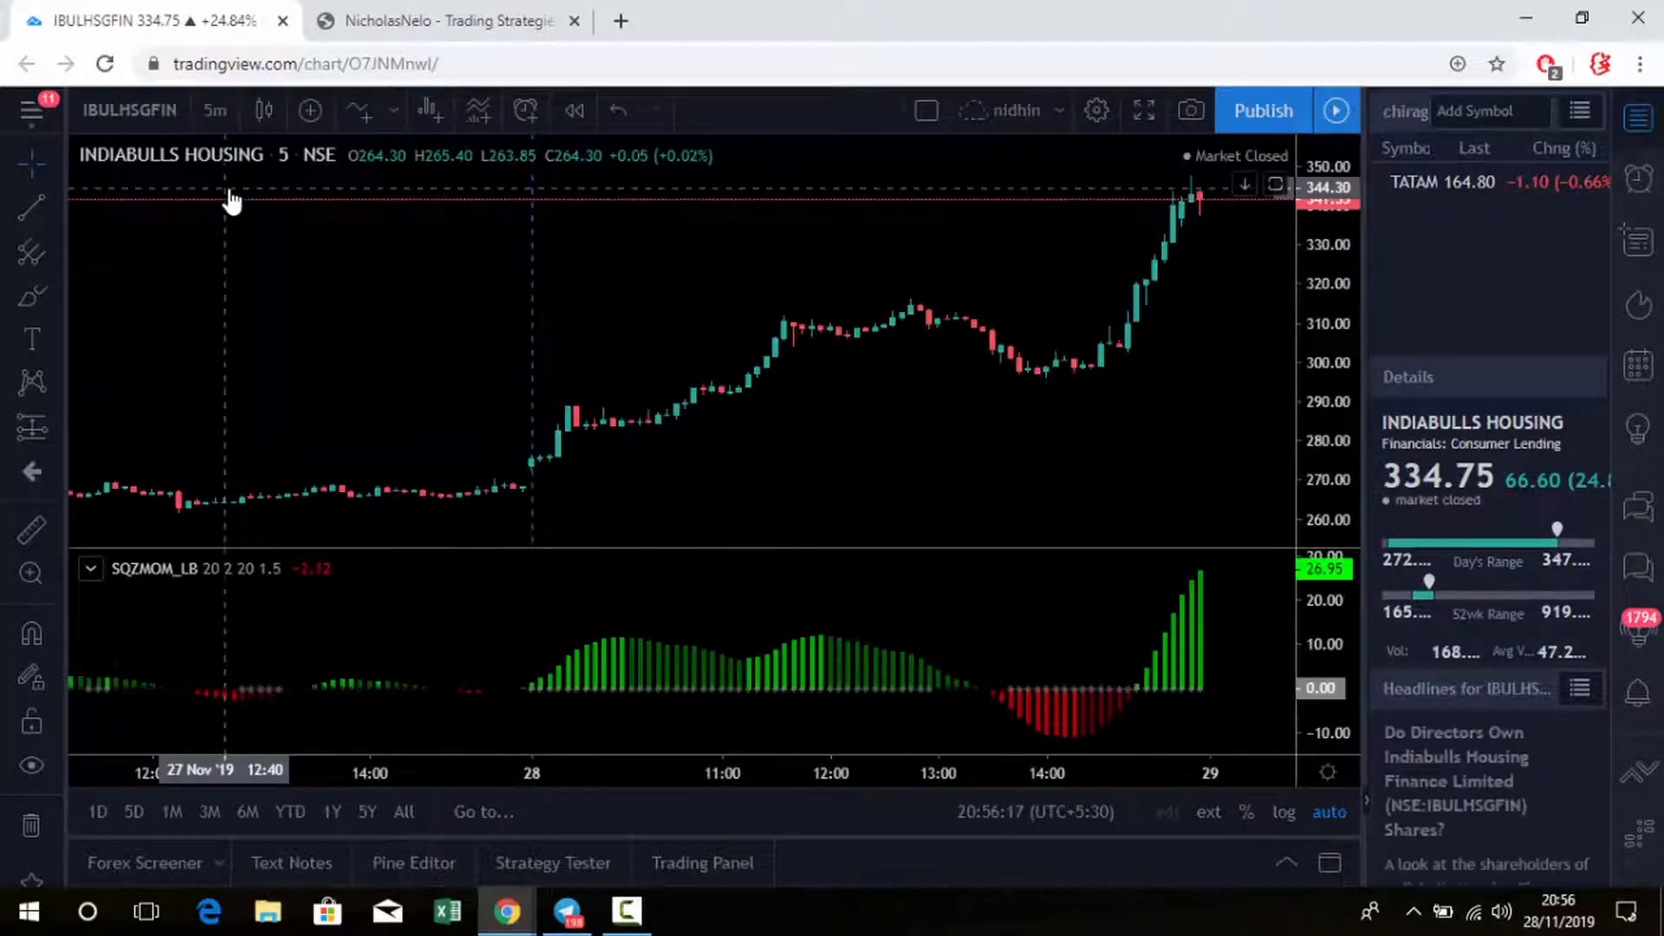
scroll(847, 494, up, 2)
scroll(752, 476, up, 2)
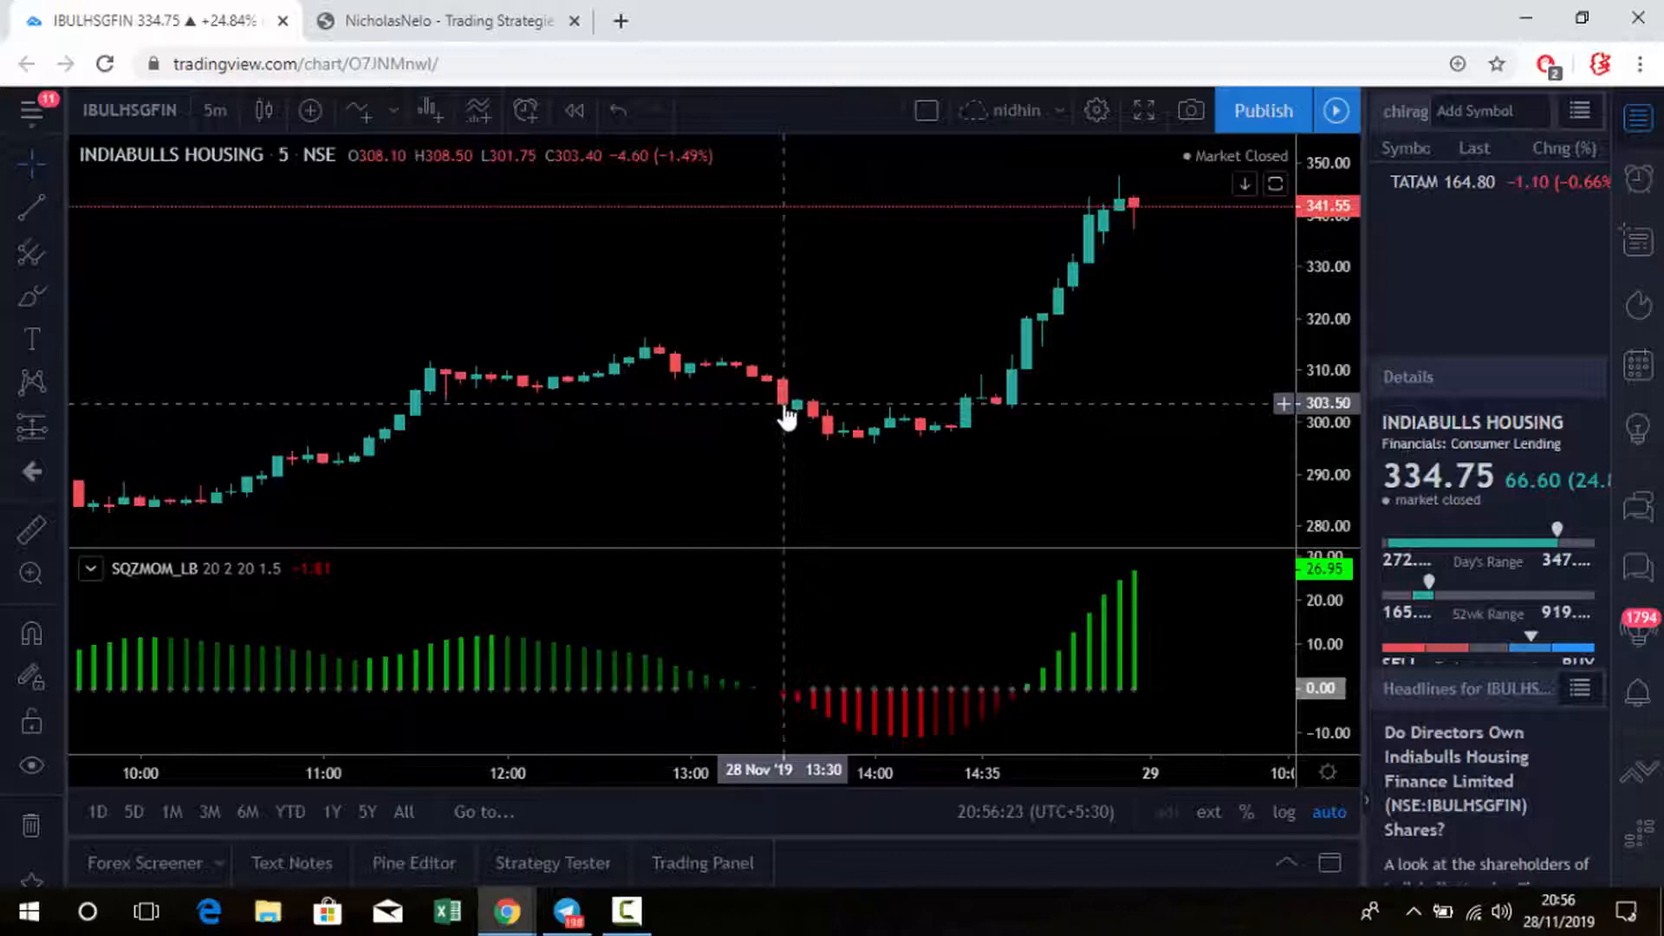
- Brush red reversal lines near the midday candles and beneath the 14:00 lows
click(36, 301)
click(111, 296)
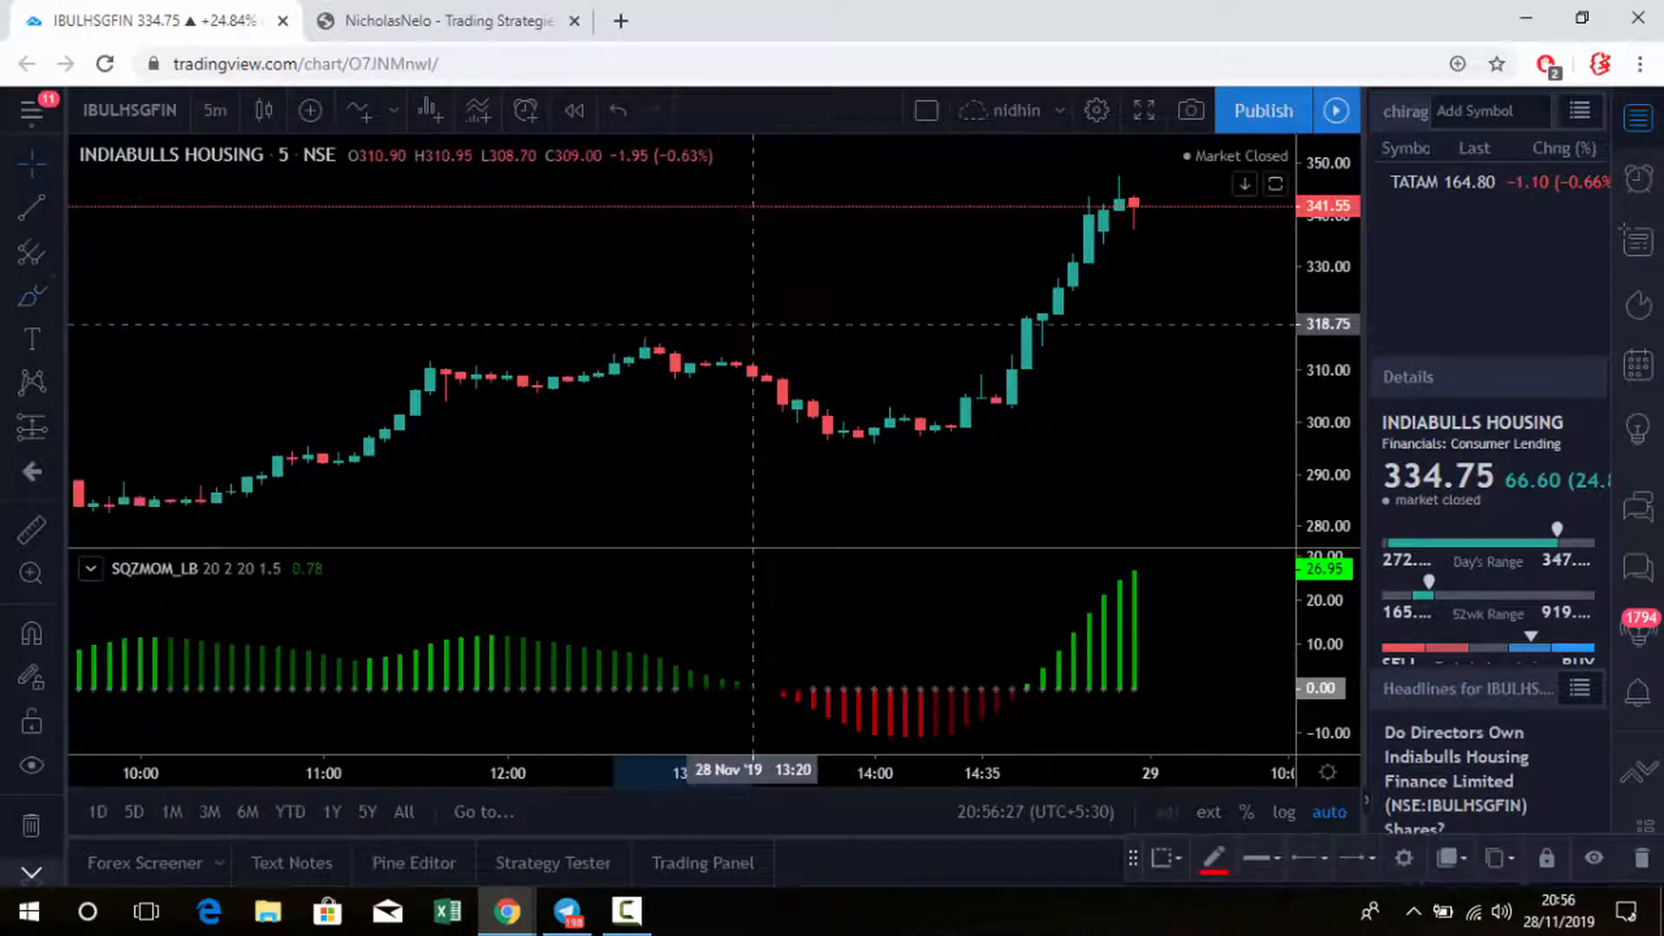
drag(615, 330, 739, 326)
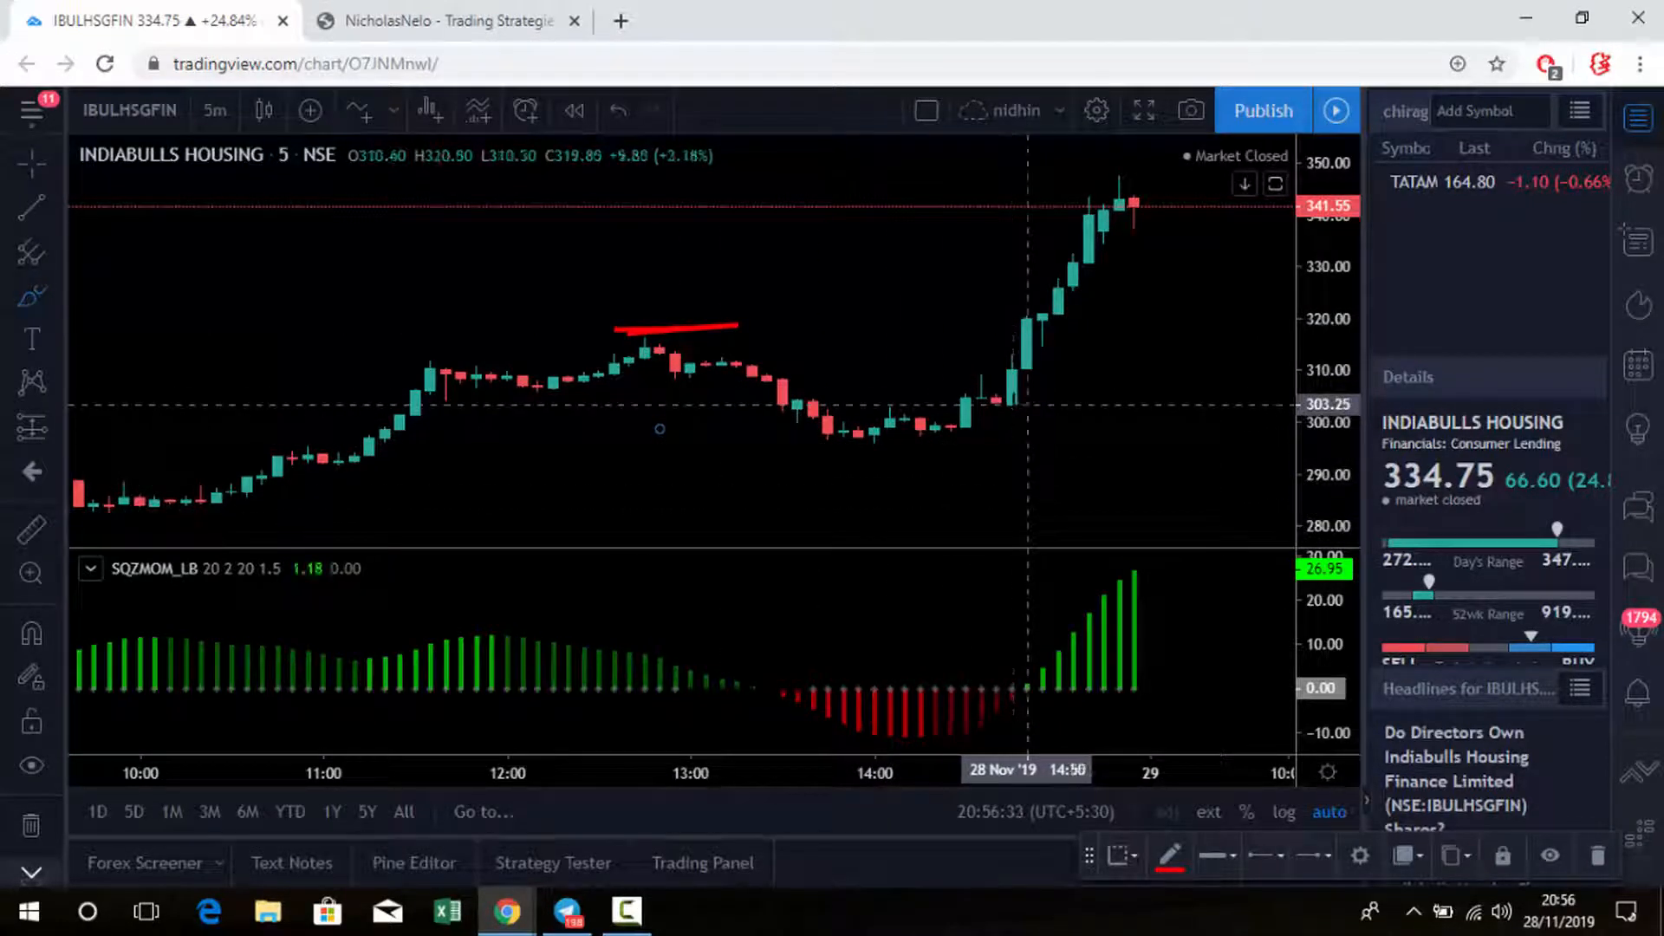
drag(846, 453, 981, 452)
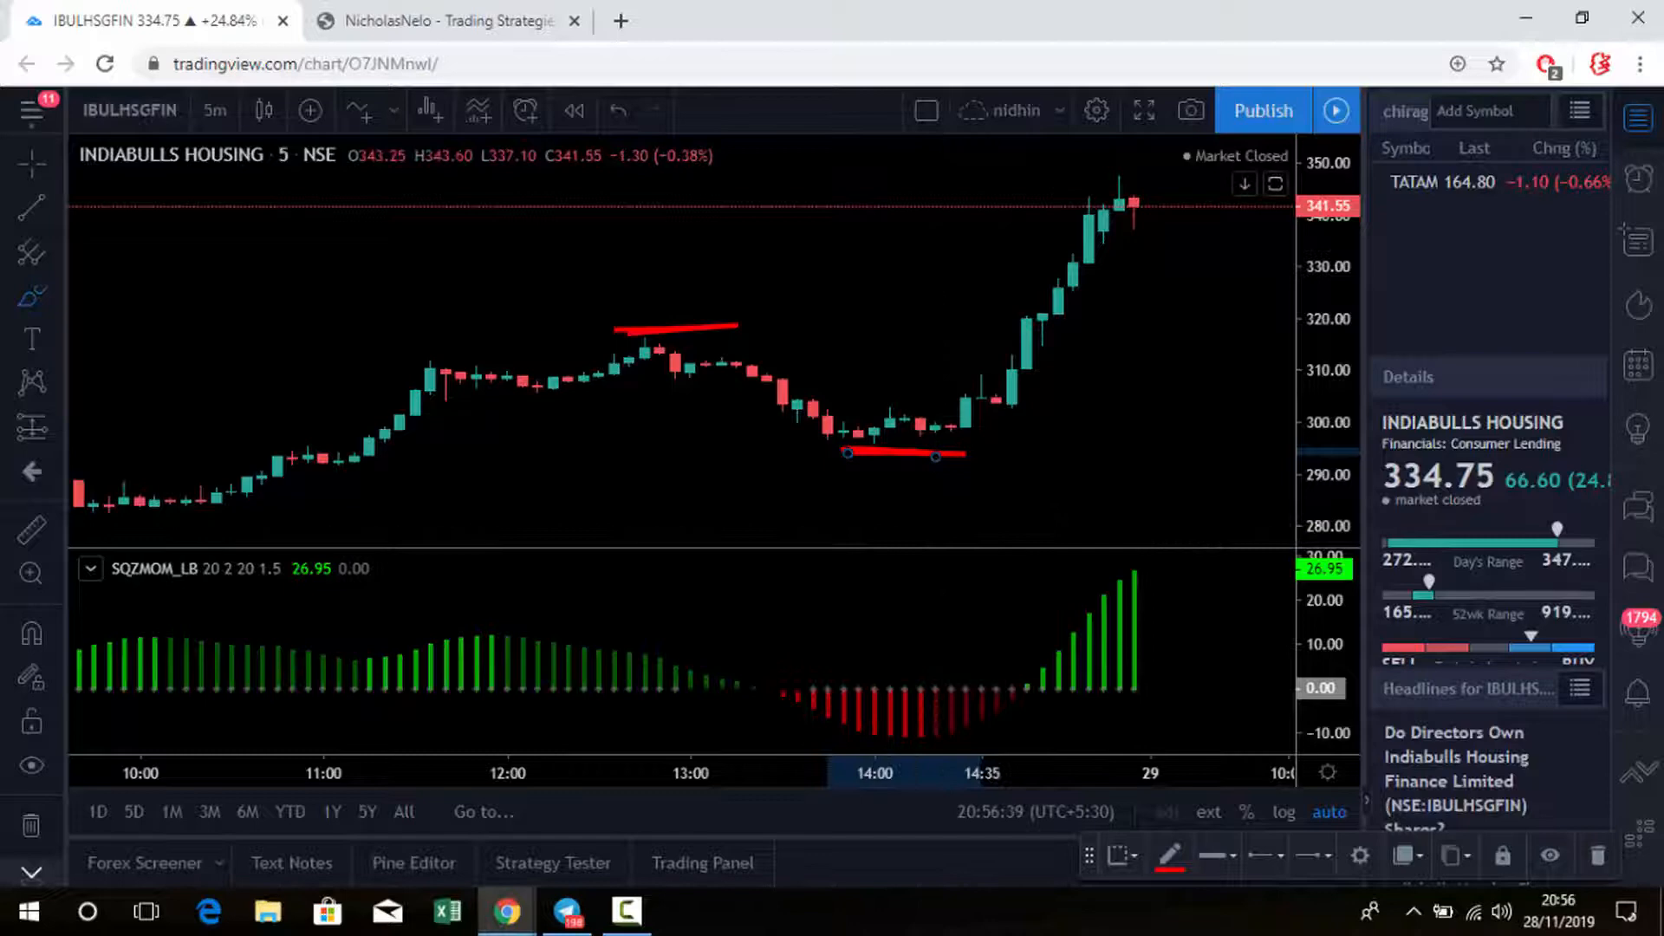
click(128, 109)
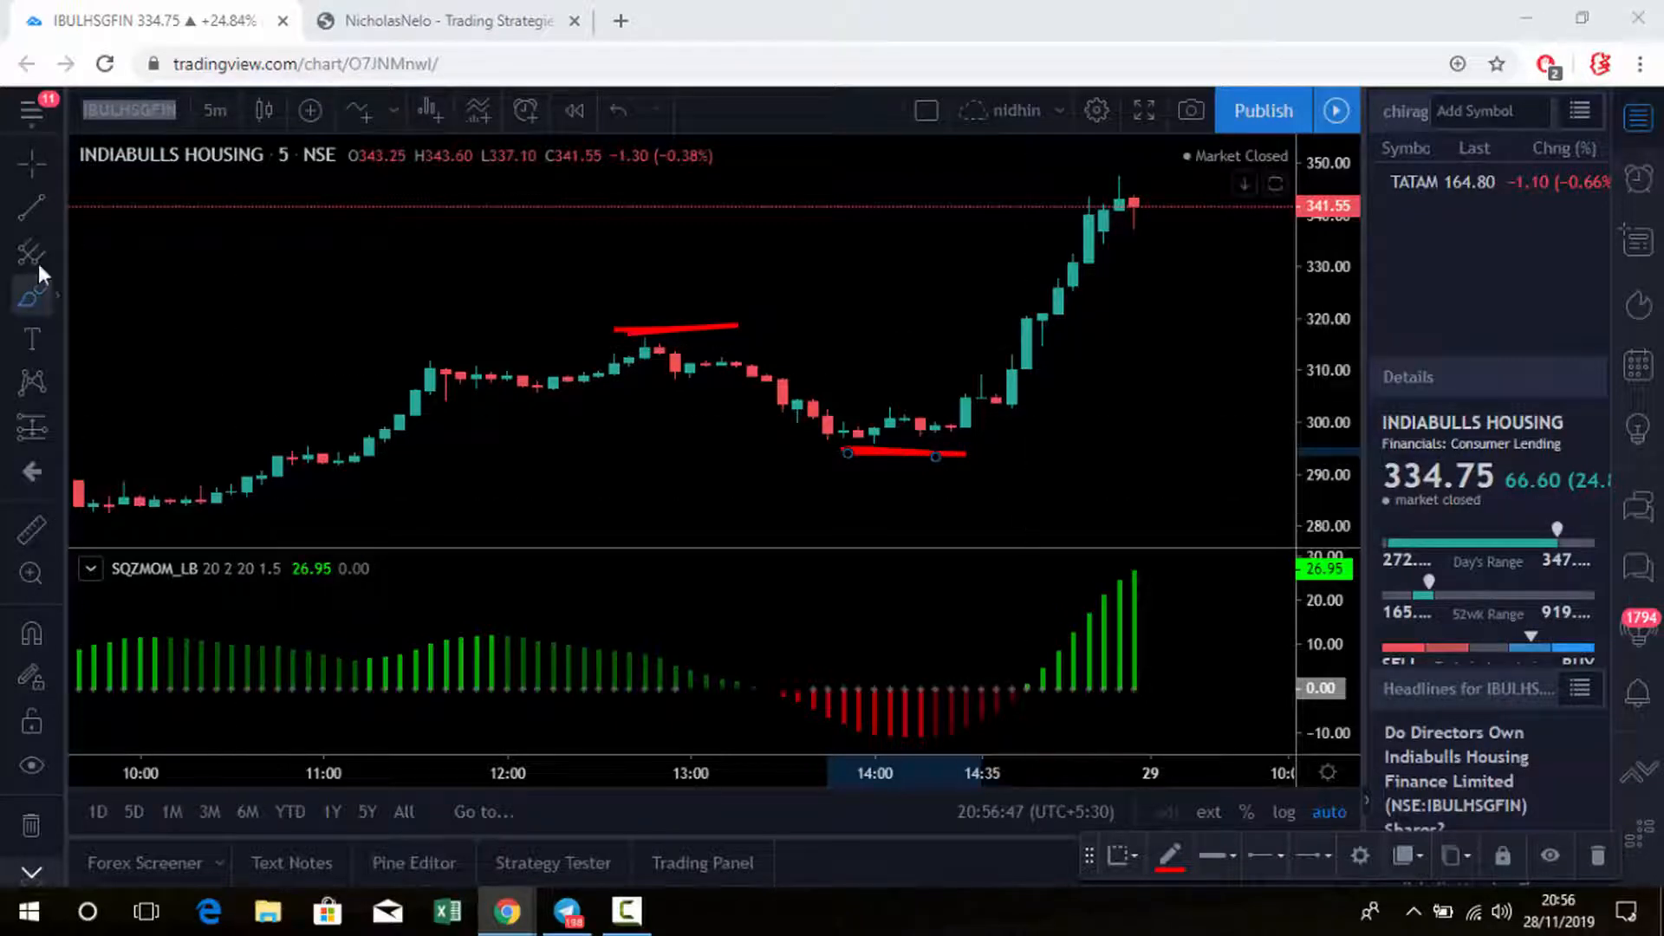
mouse_move(171, 155)
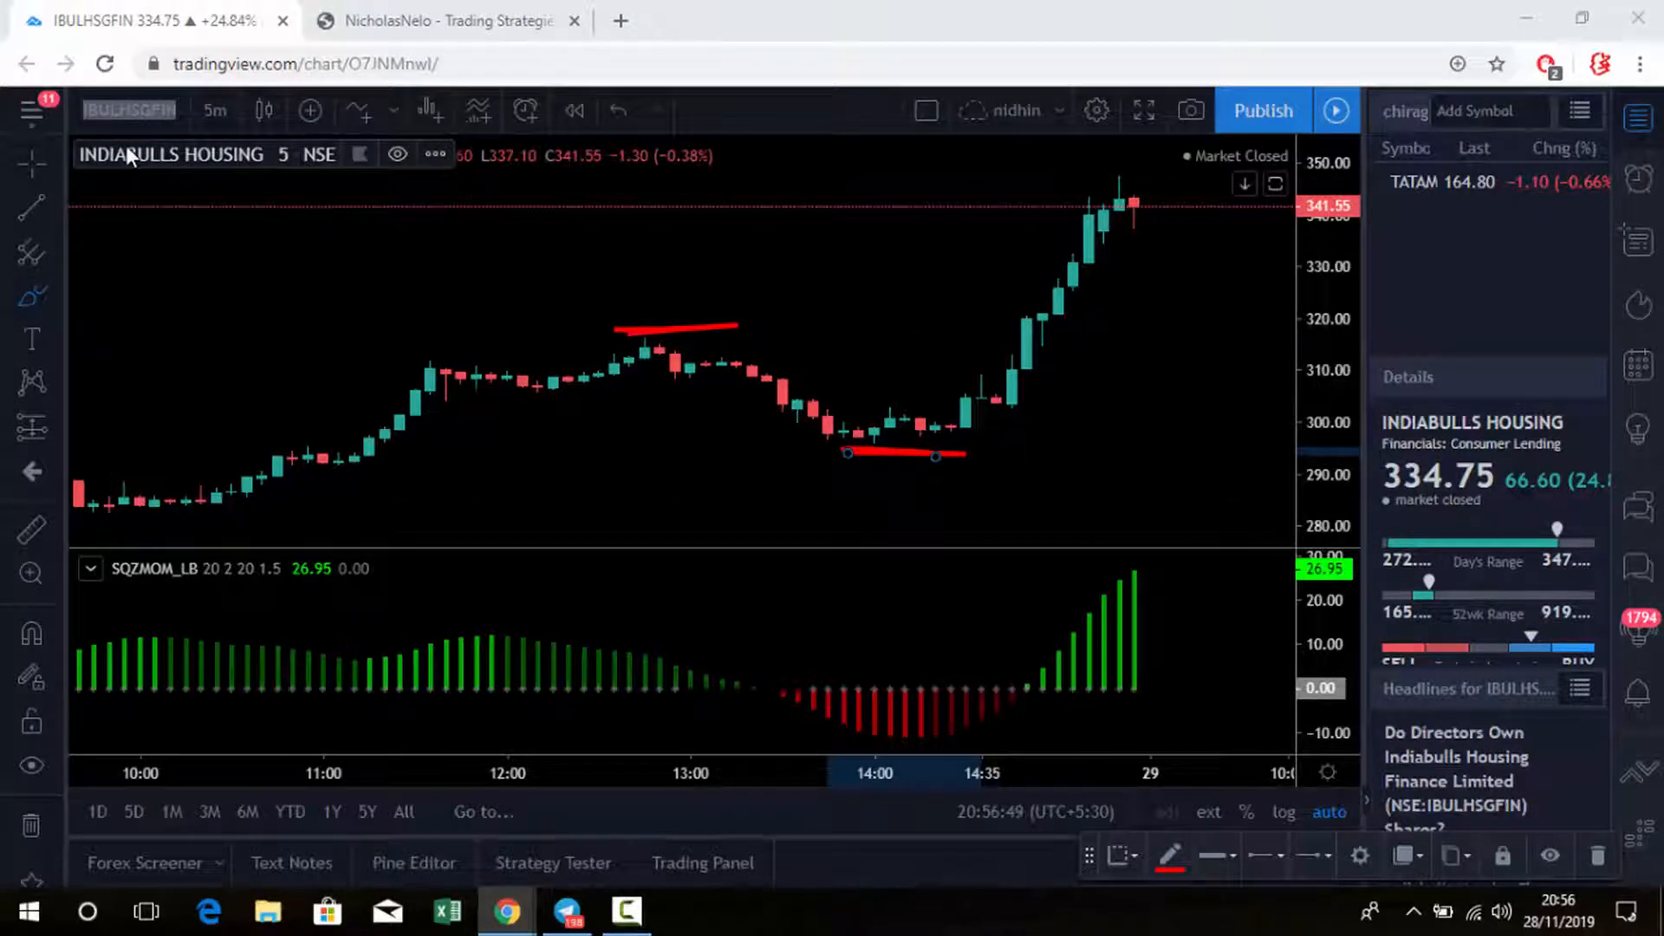
- Switch to L&T Finance Holdings and brush red lines above the 12:00 peak and under the 14:00 and 14:35 lows
click(143, 110)
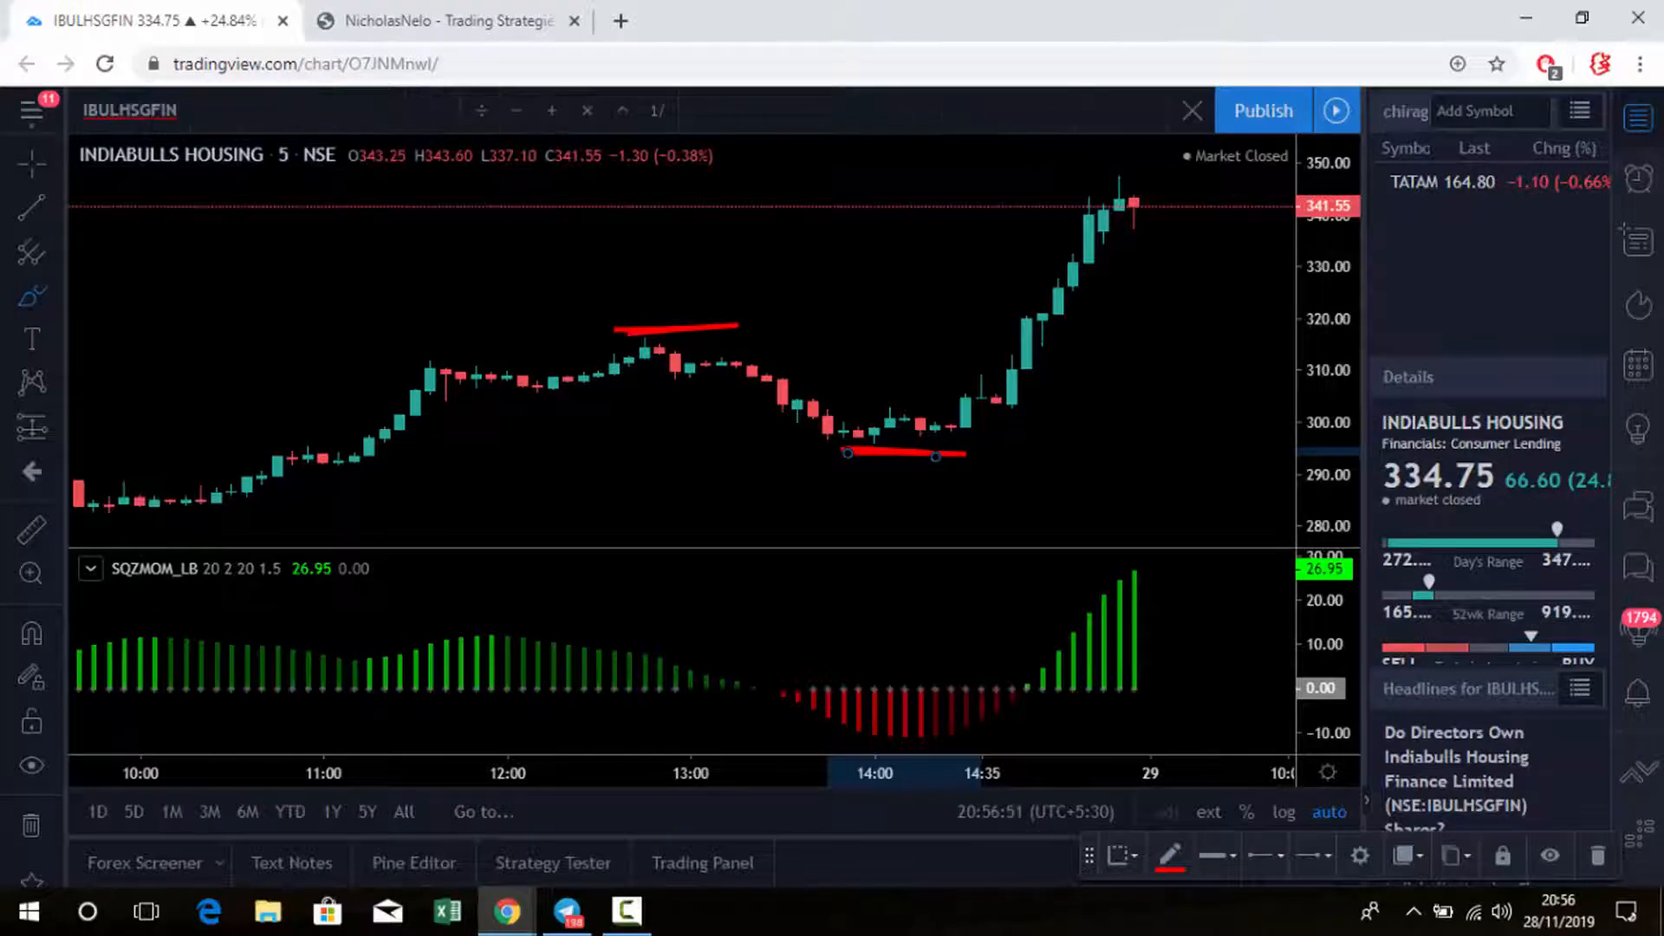
text(L&)
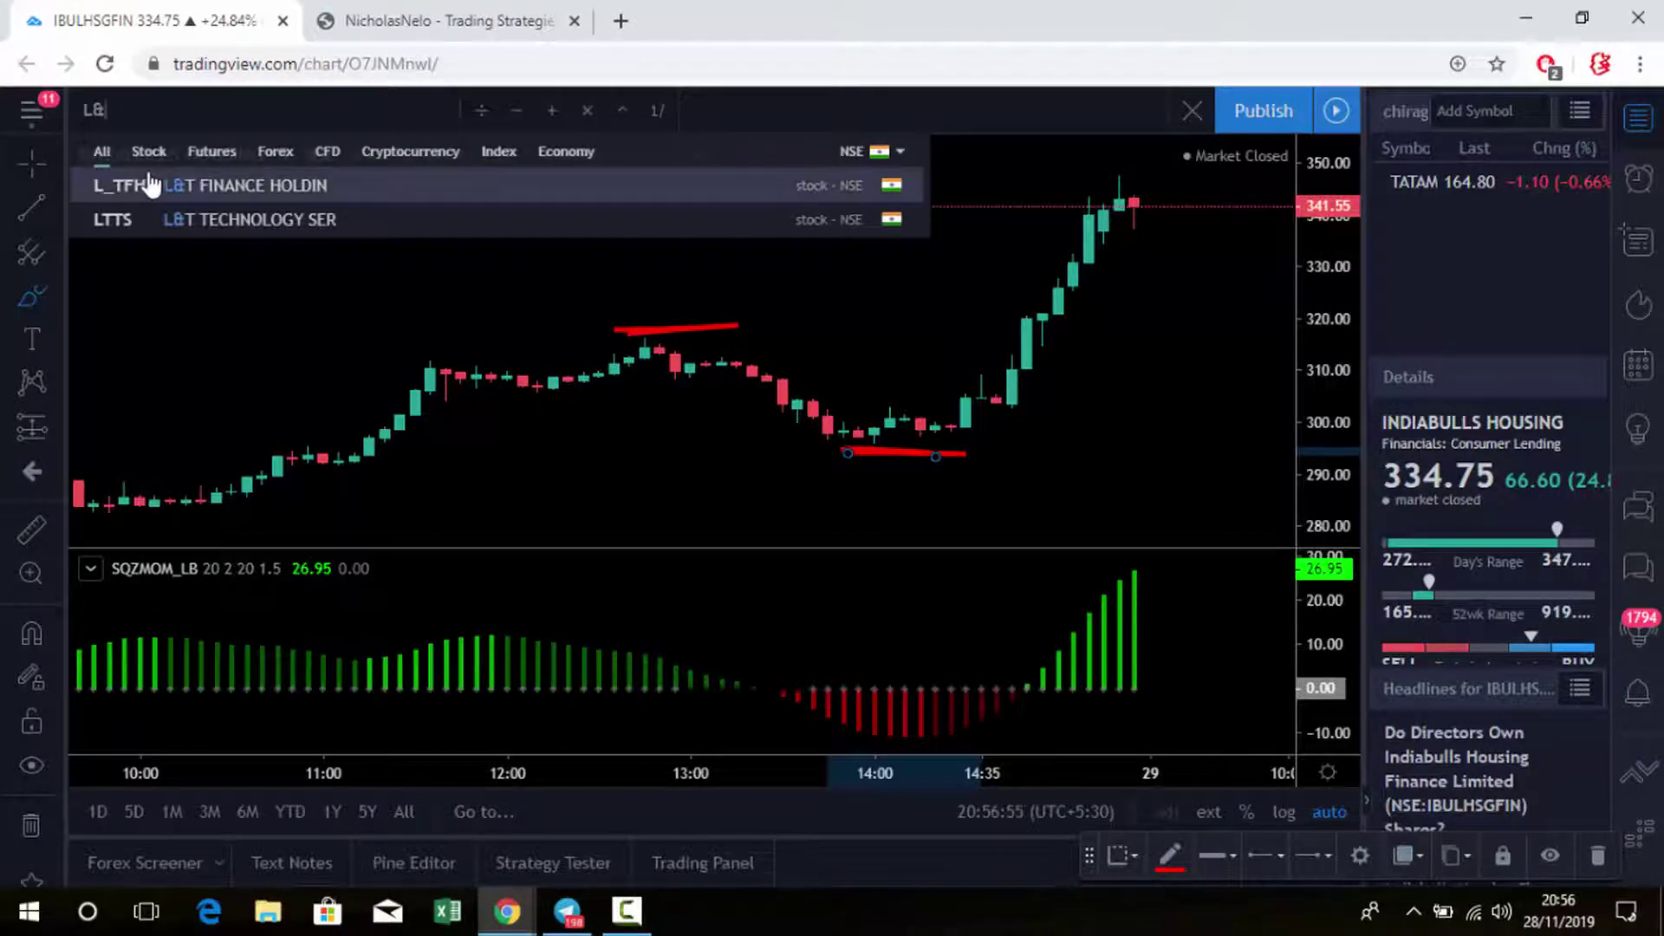
click(146, 179)
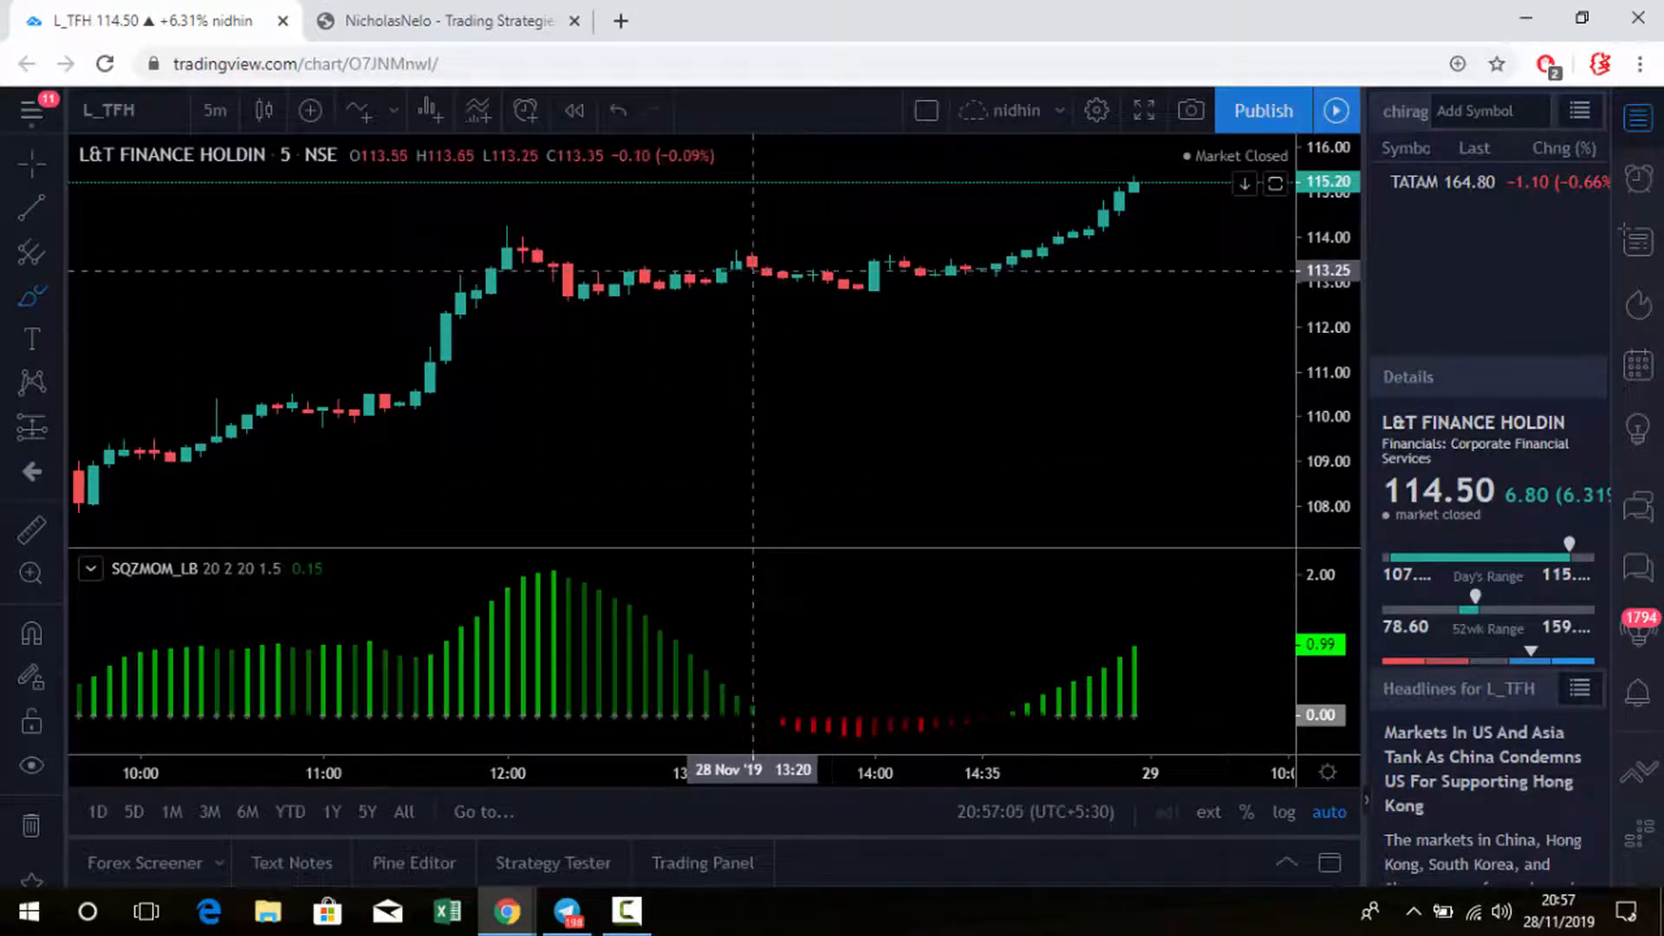
drag(480, 219, 553, 217)
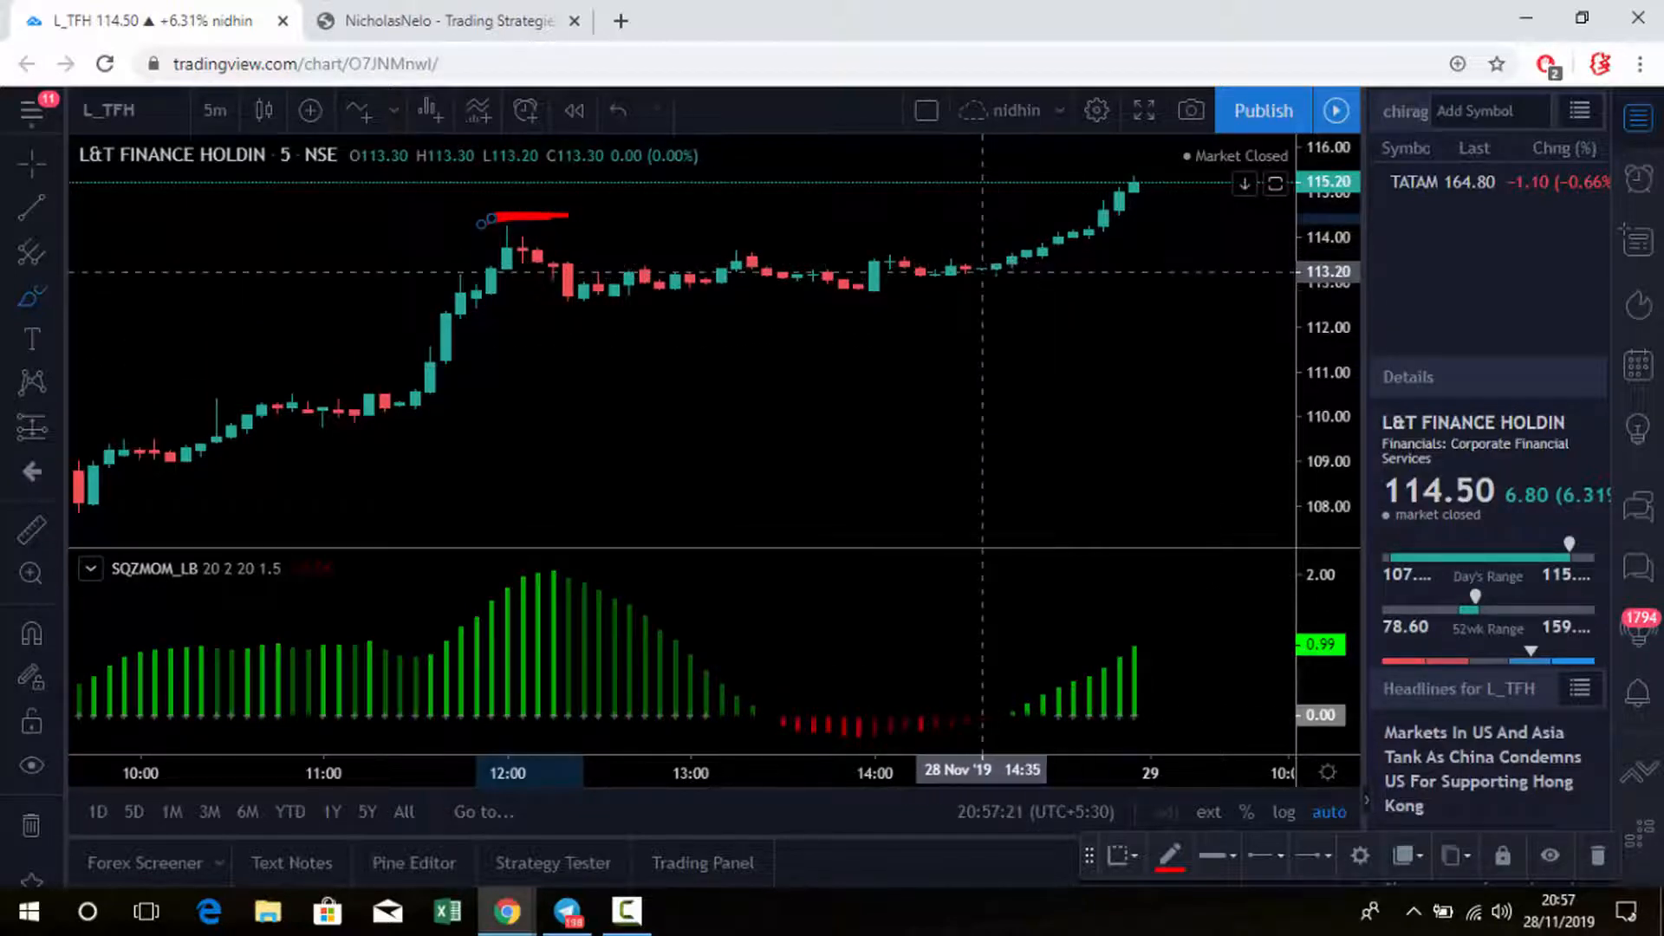
drag(985, 273, 1072, 274)
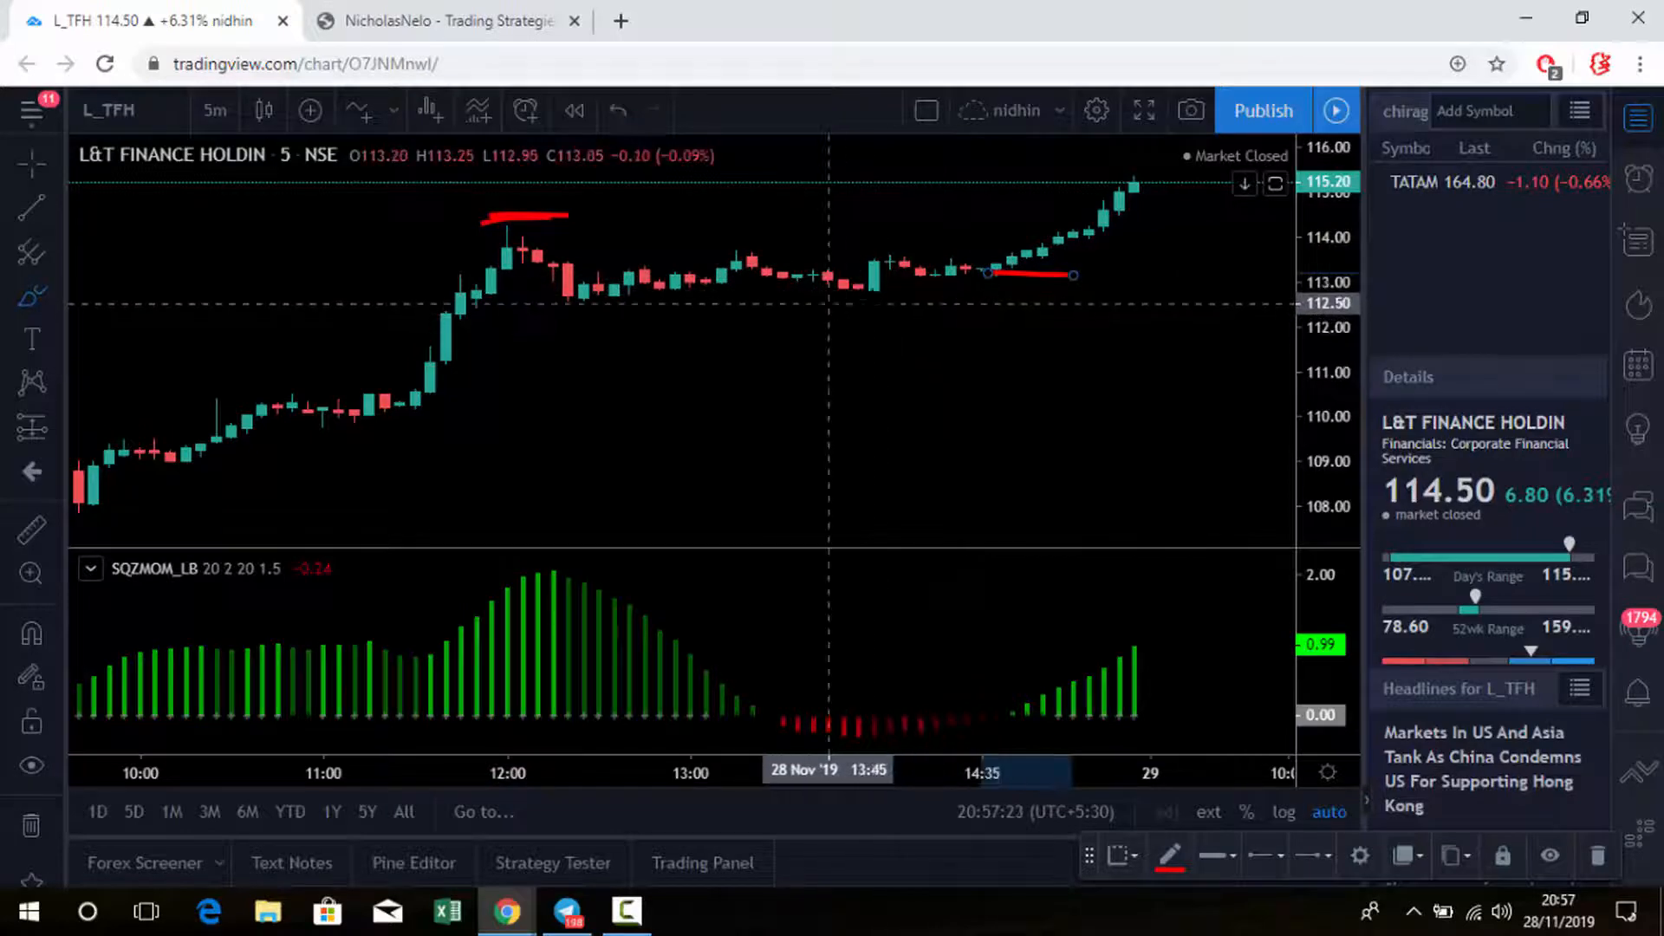
drag(952, 308, 832, 305)
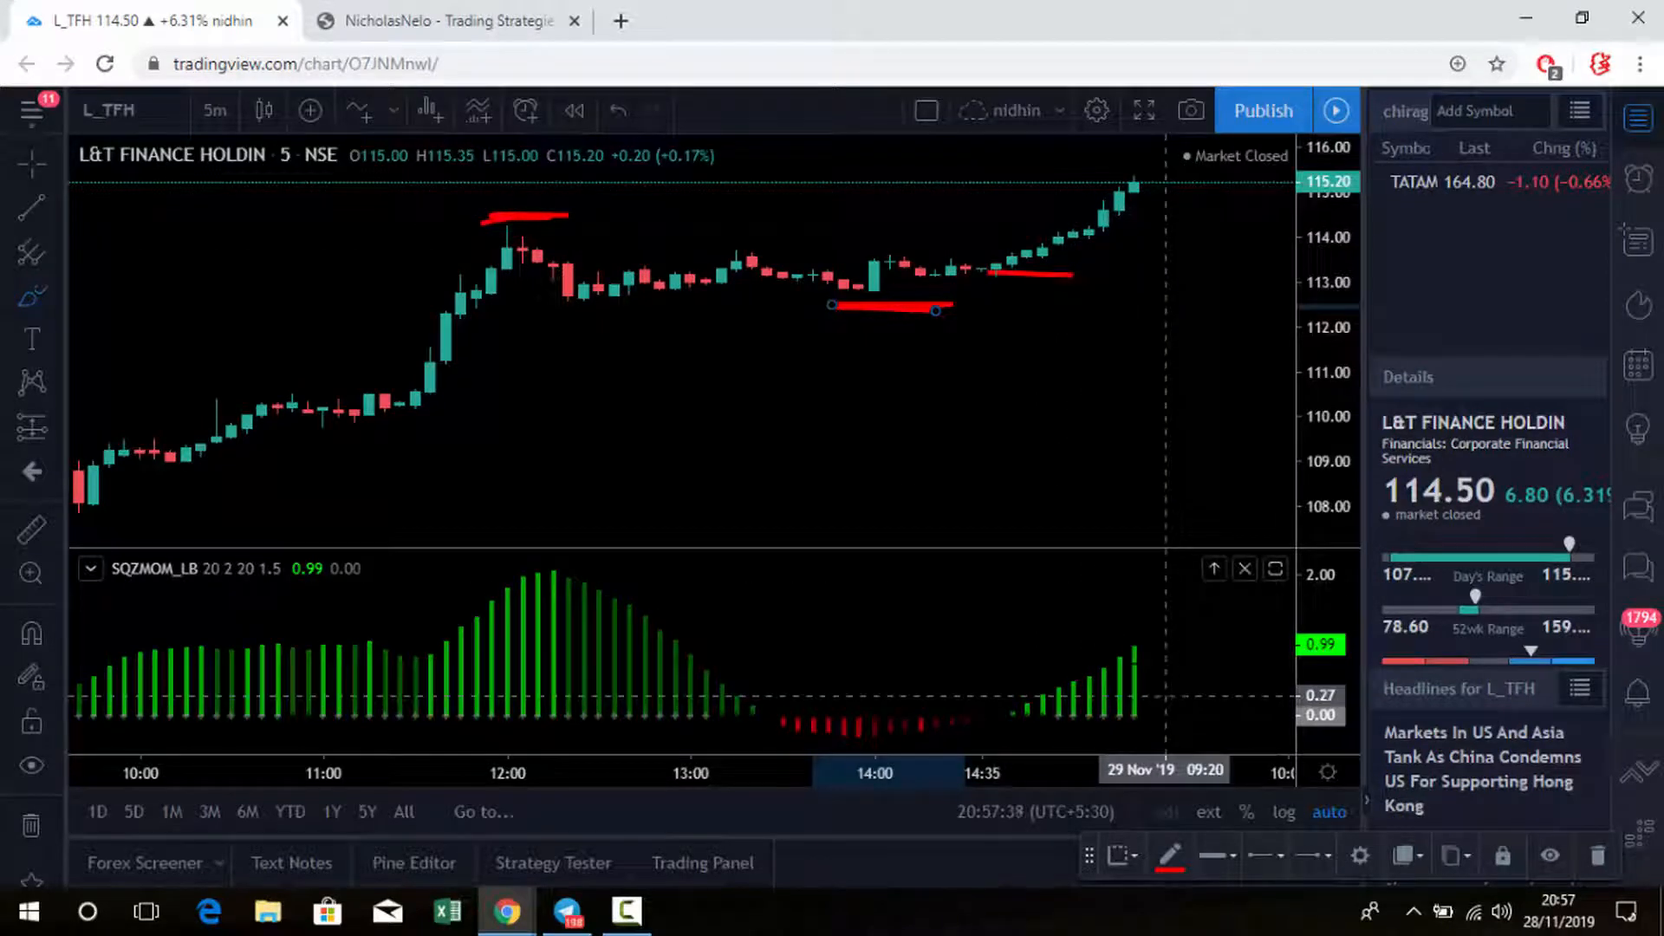
mouse_move(107, 110)
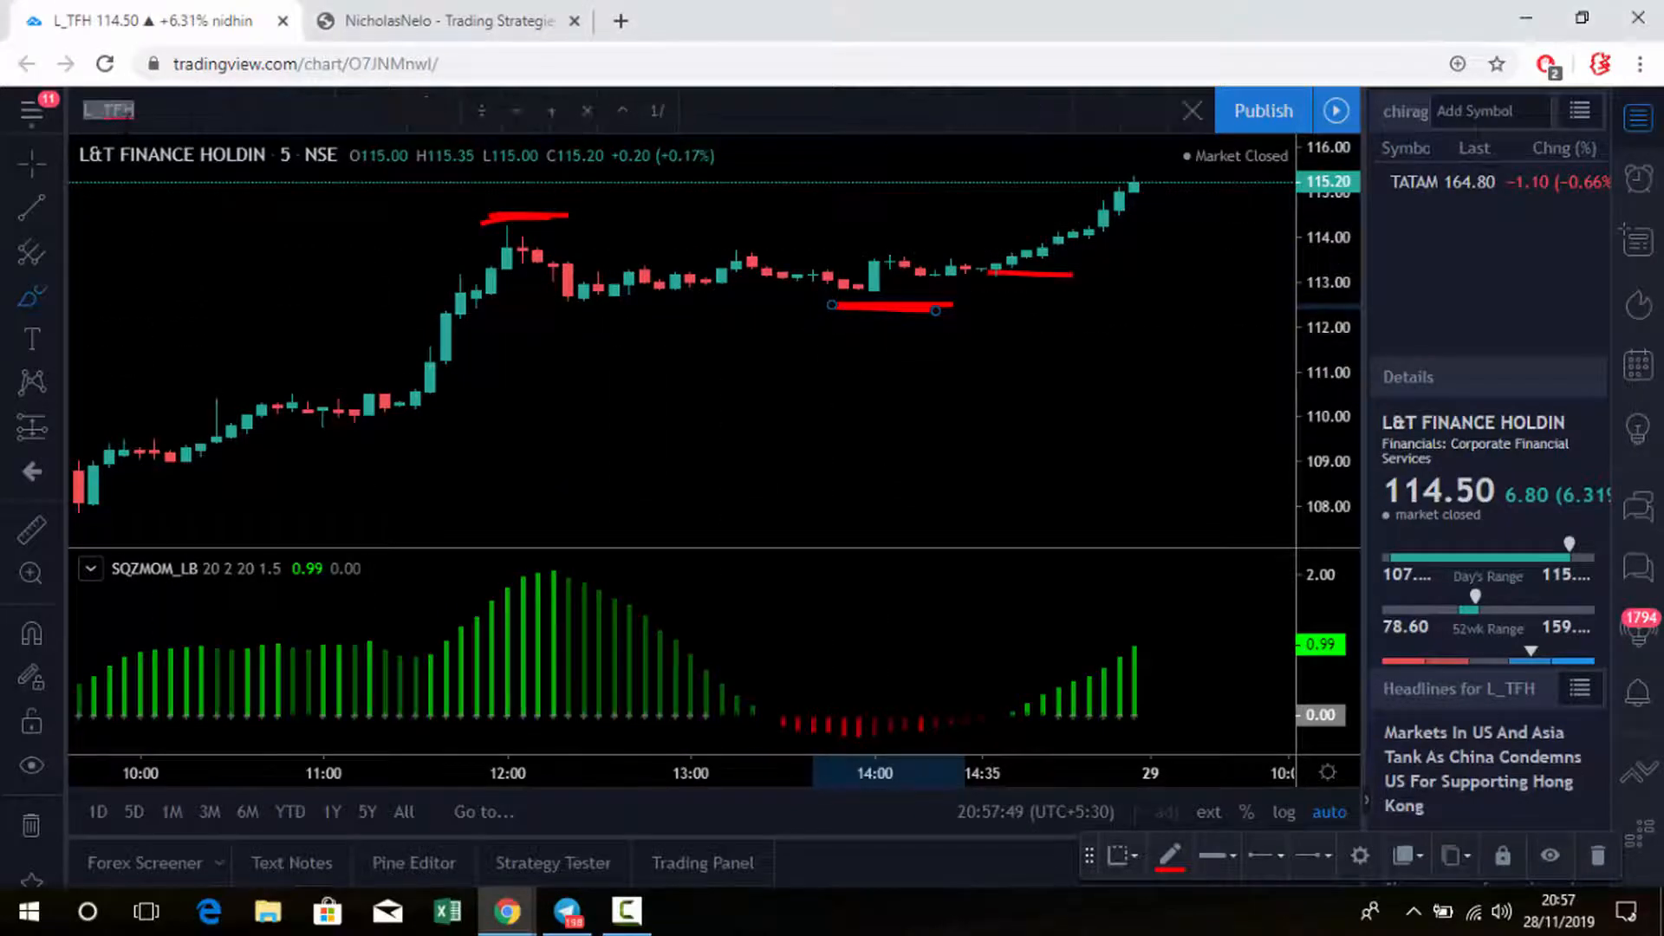
text(EQUITAS)
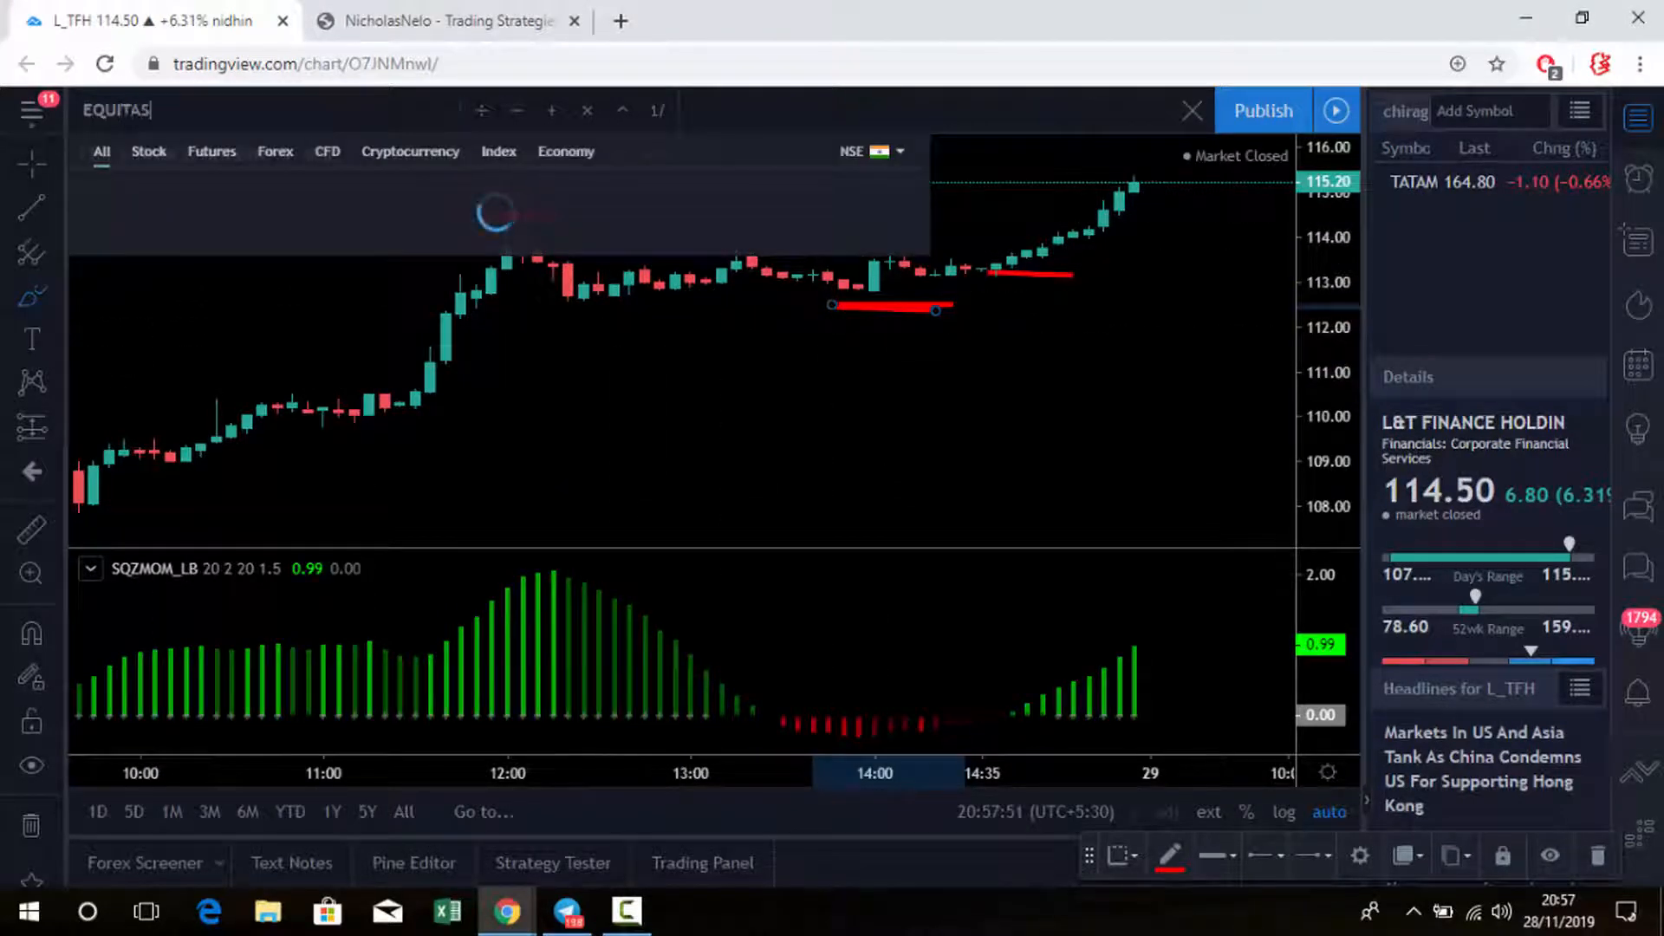
- Chart Equitas Holdings and brush red lines at the 12:00 peak, the 14:40 level and the afternoon lows
click(170, 193)
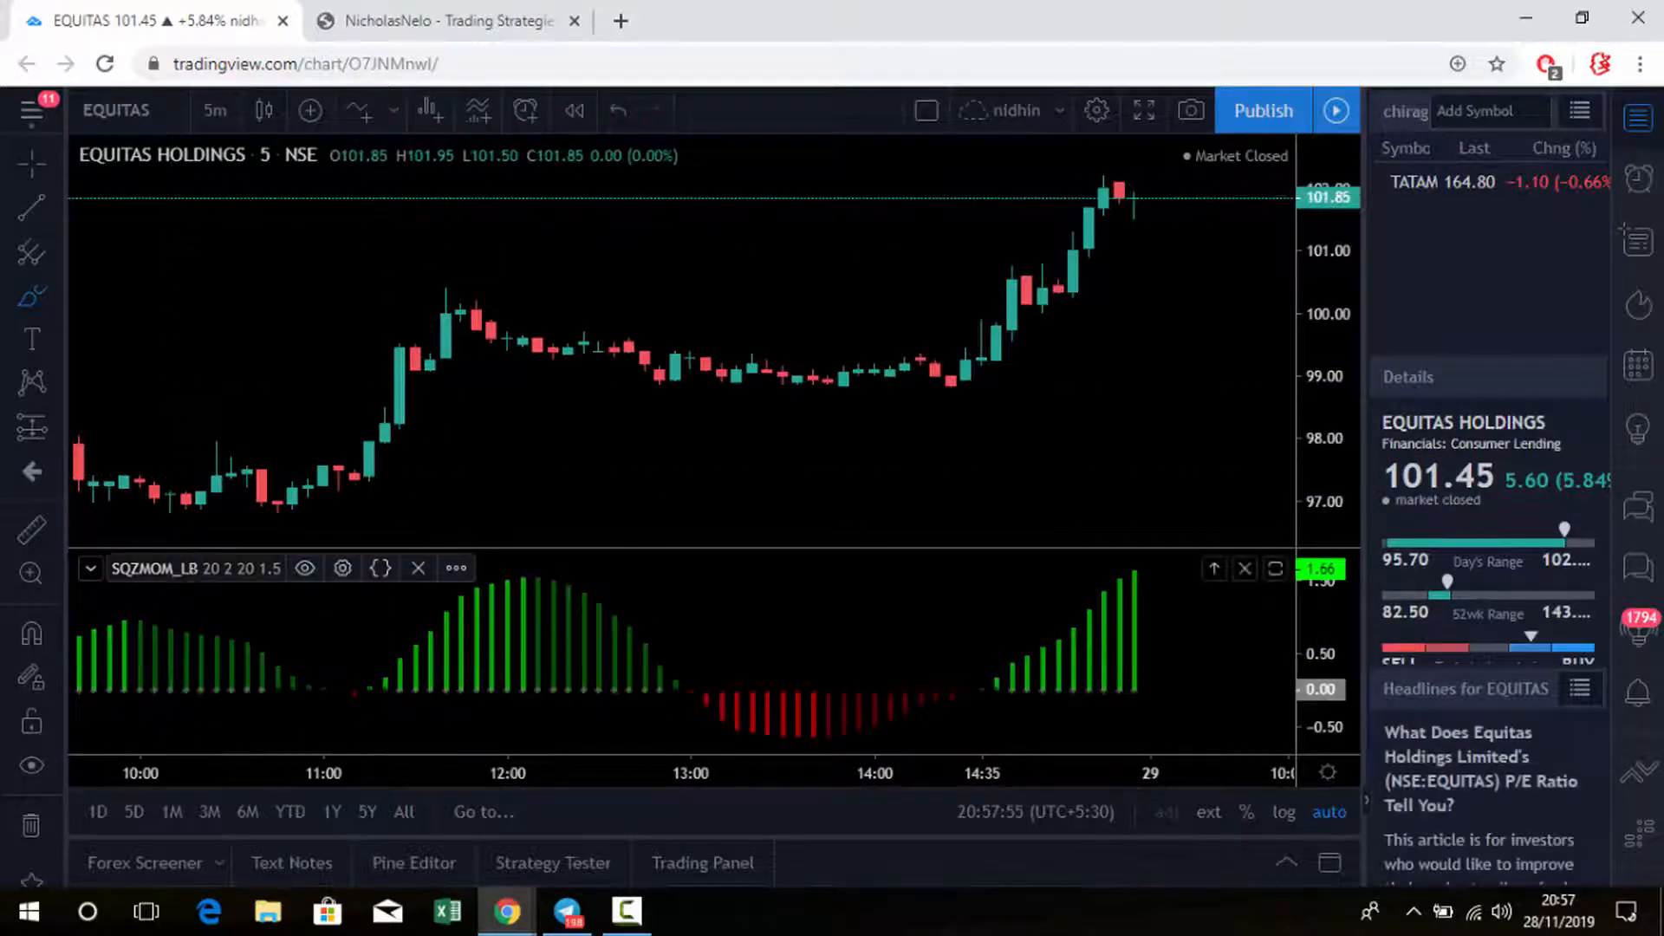
scroll(471, 484, down, 1)
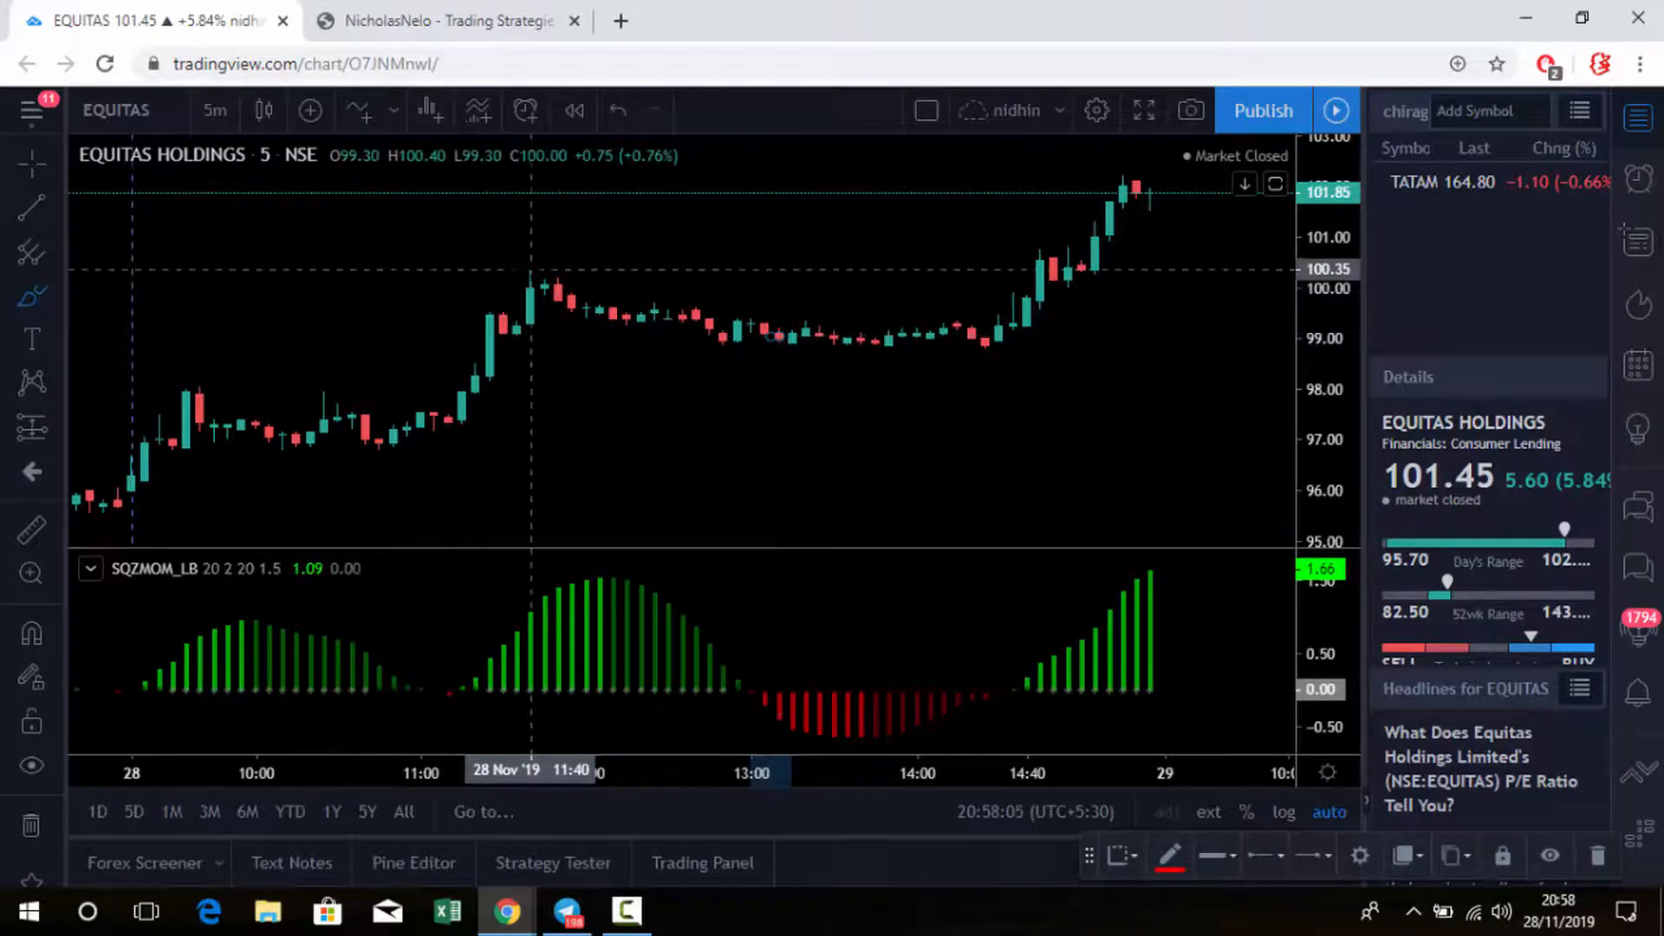
drag(531, 270, 521, 267)
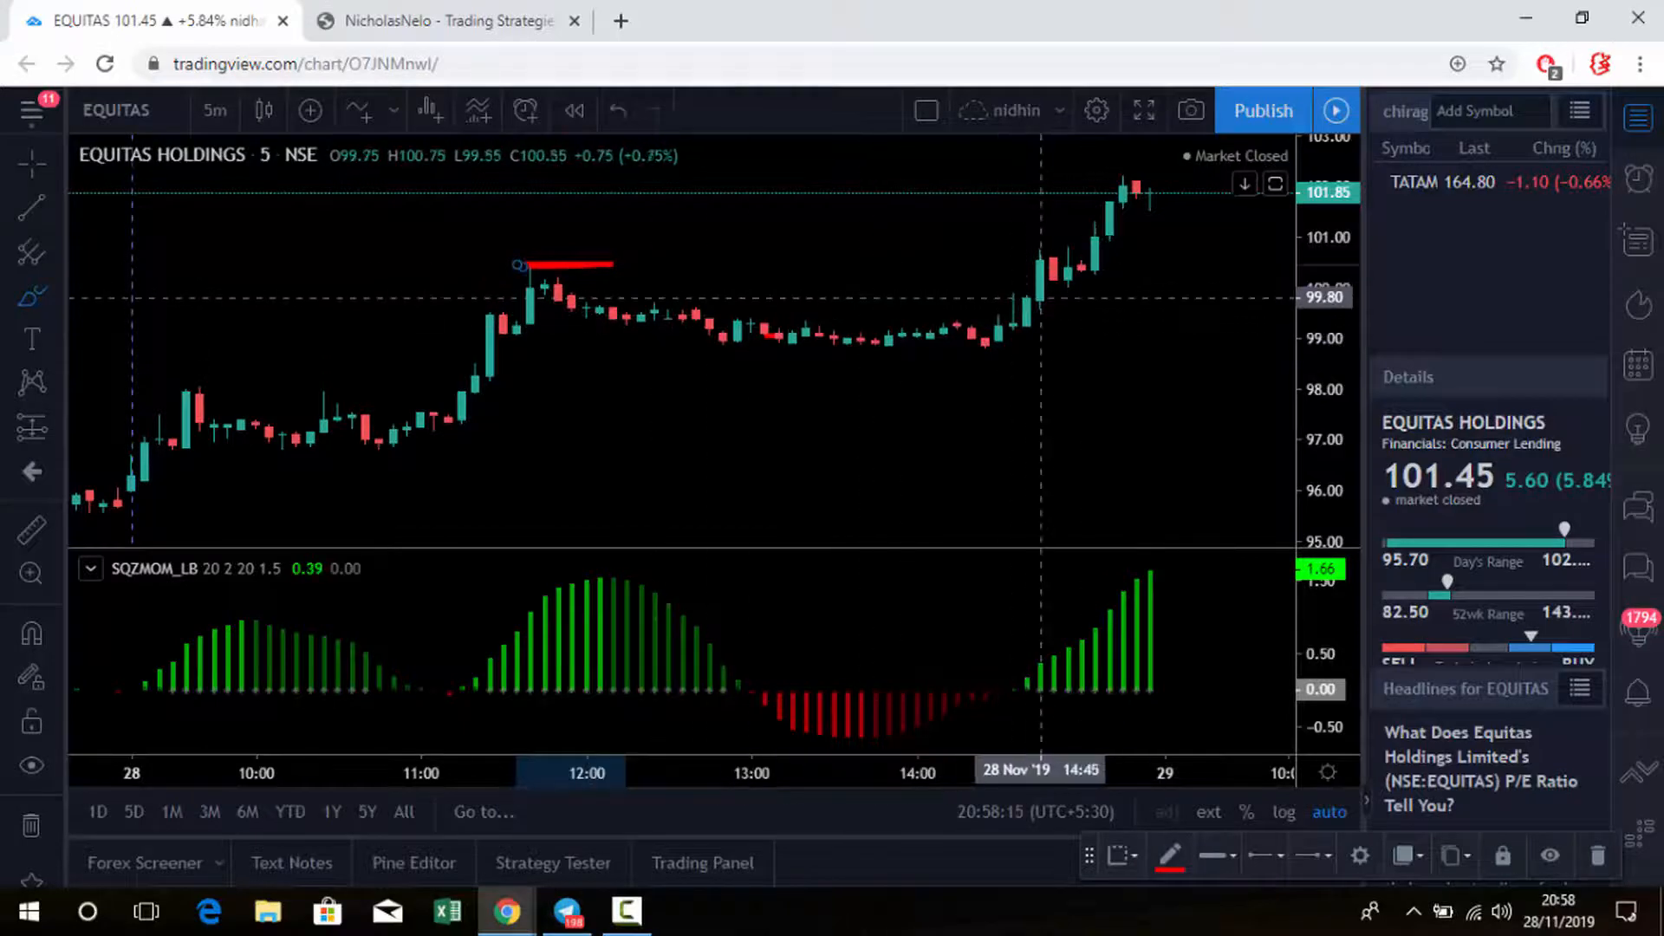
drag(1008, 299, 1109, 299)
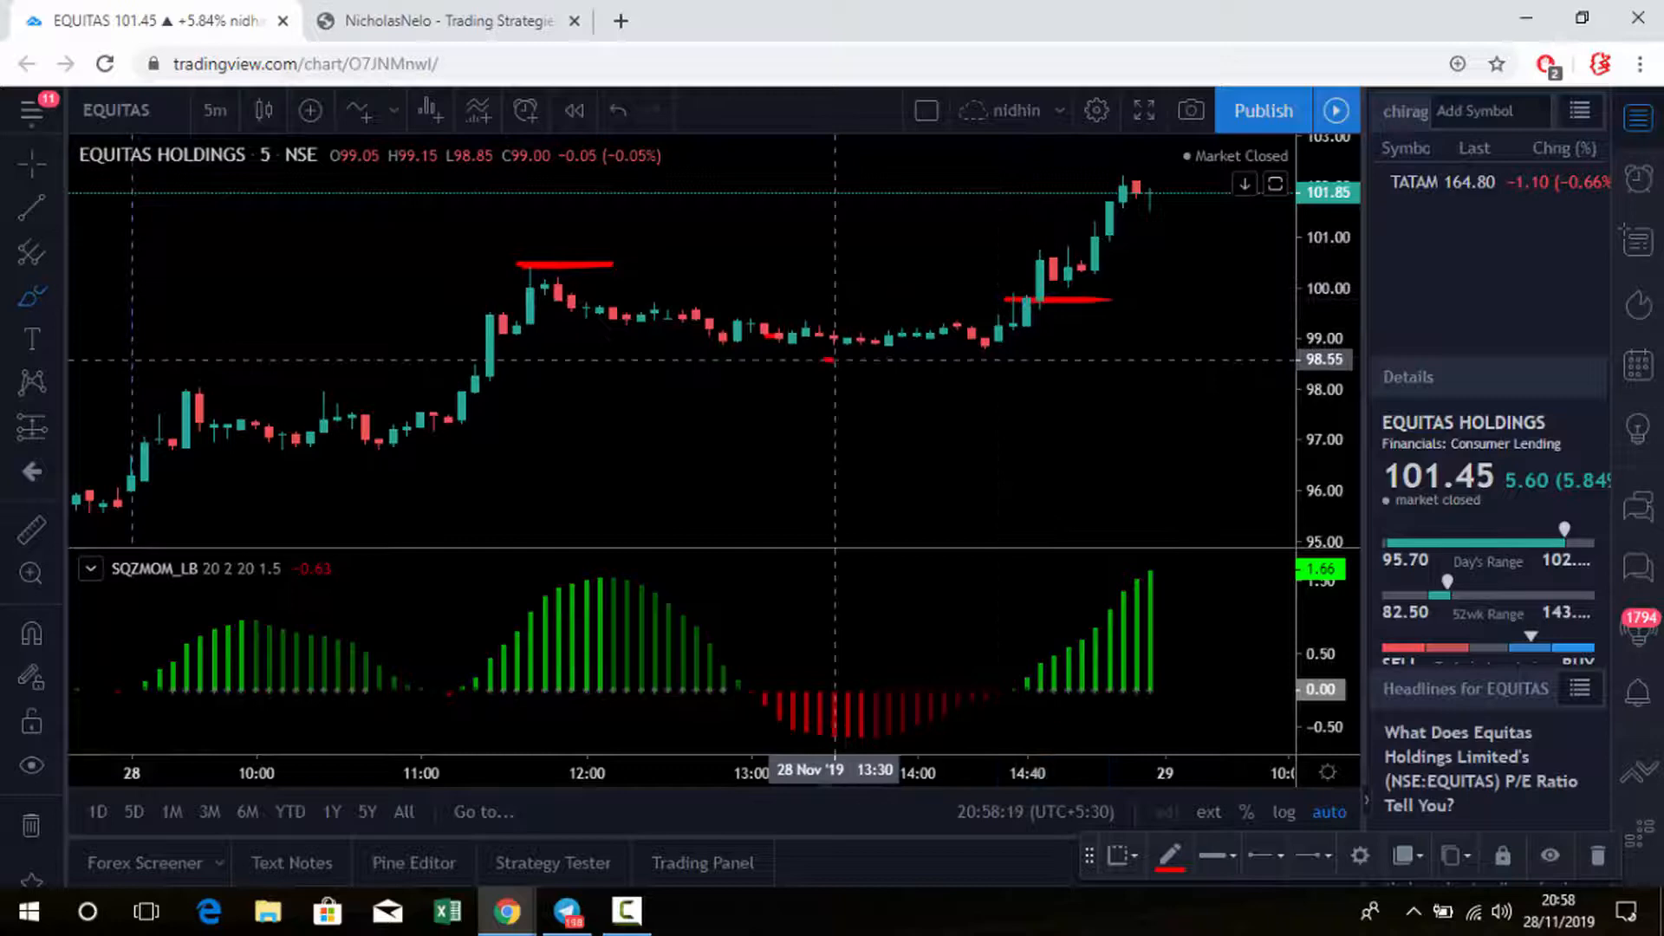
drag(833, 358, 1081, 369)
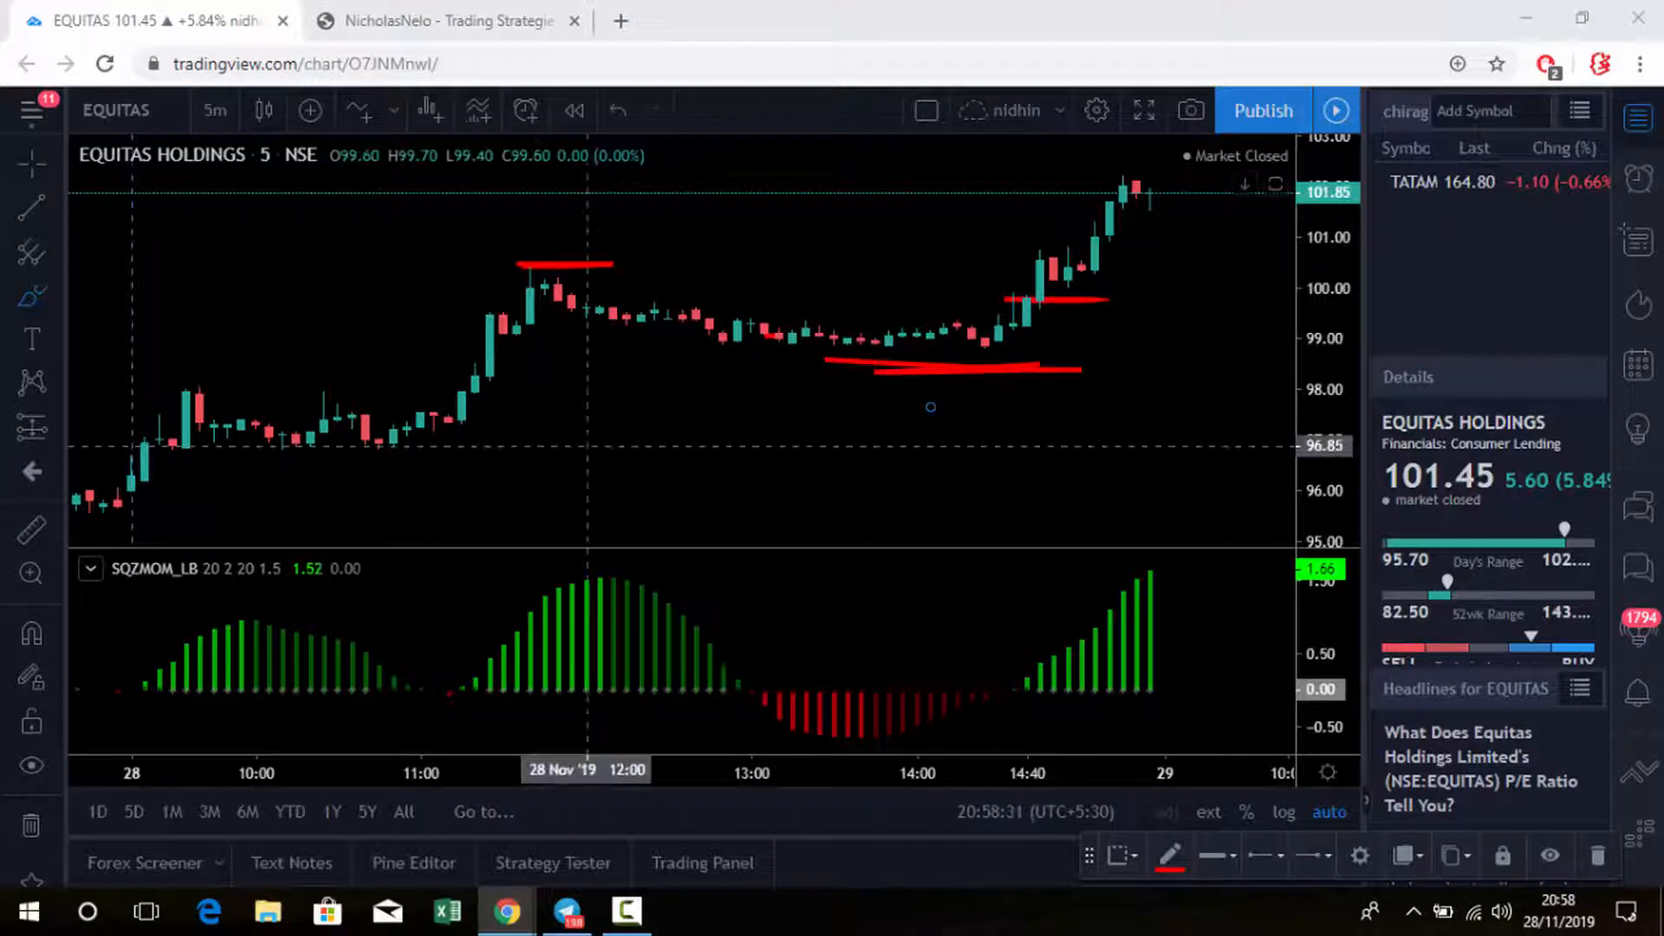
click(115, 109)
text(BALK)
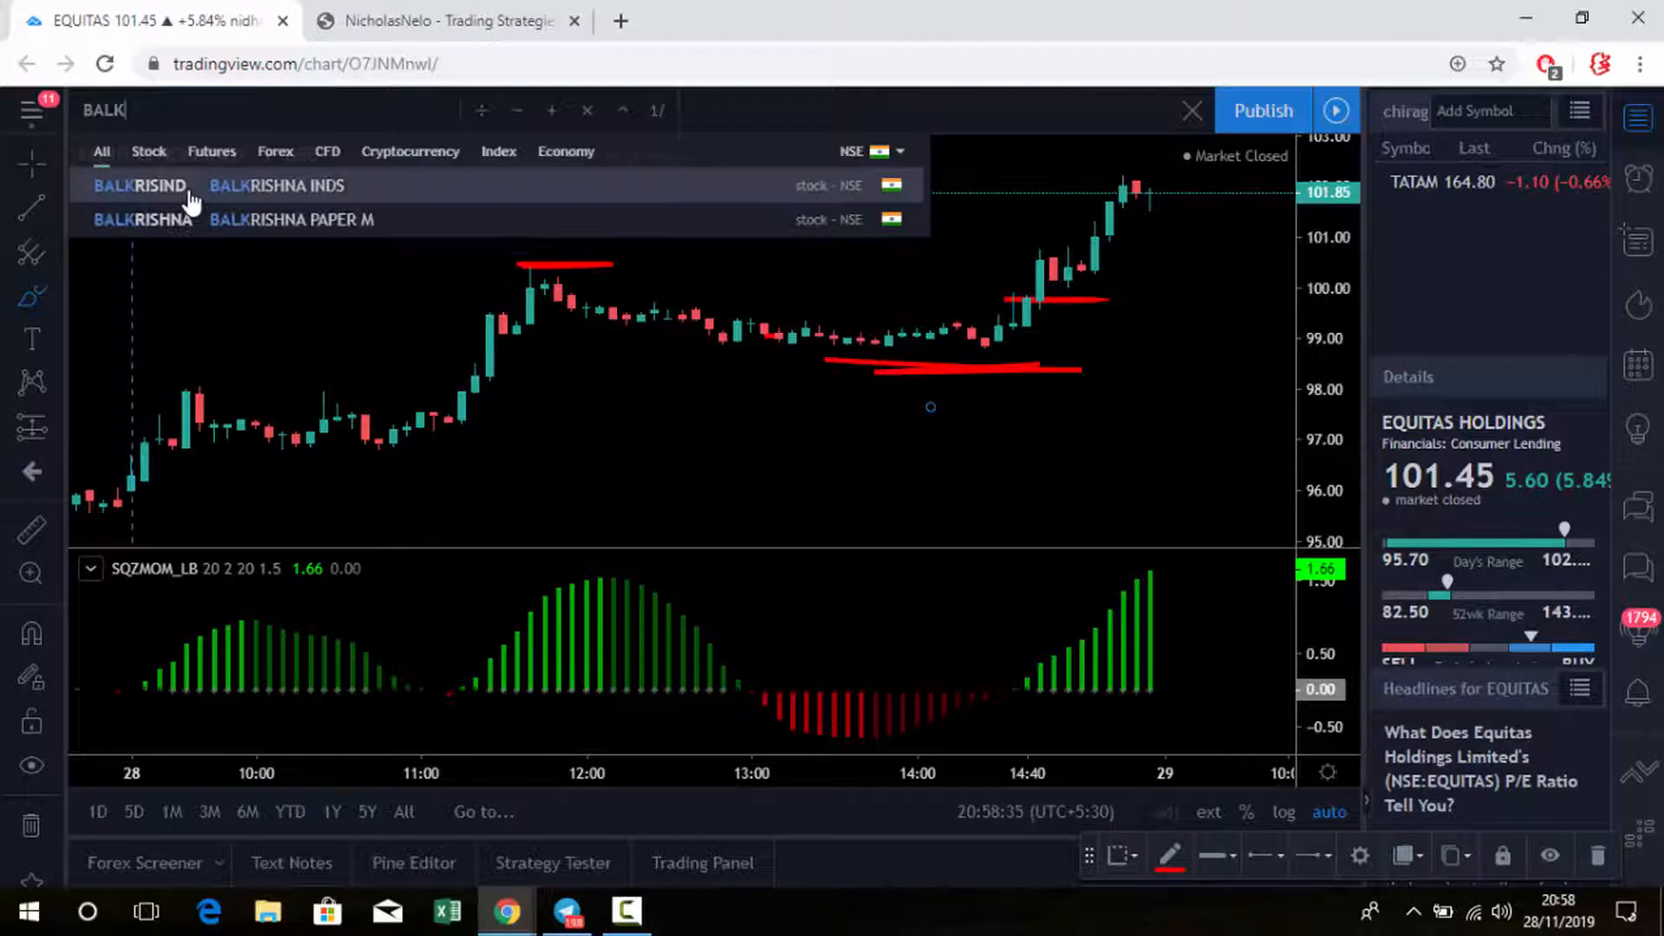
- Pick BALKRISIND from the symbol search results
click(191, 202)
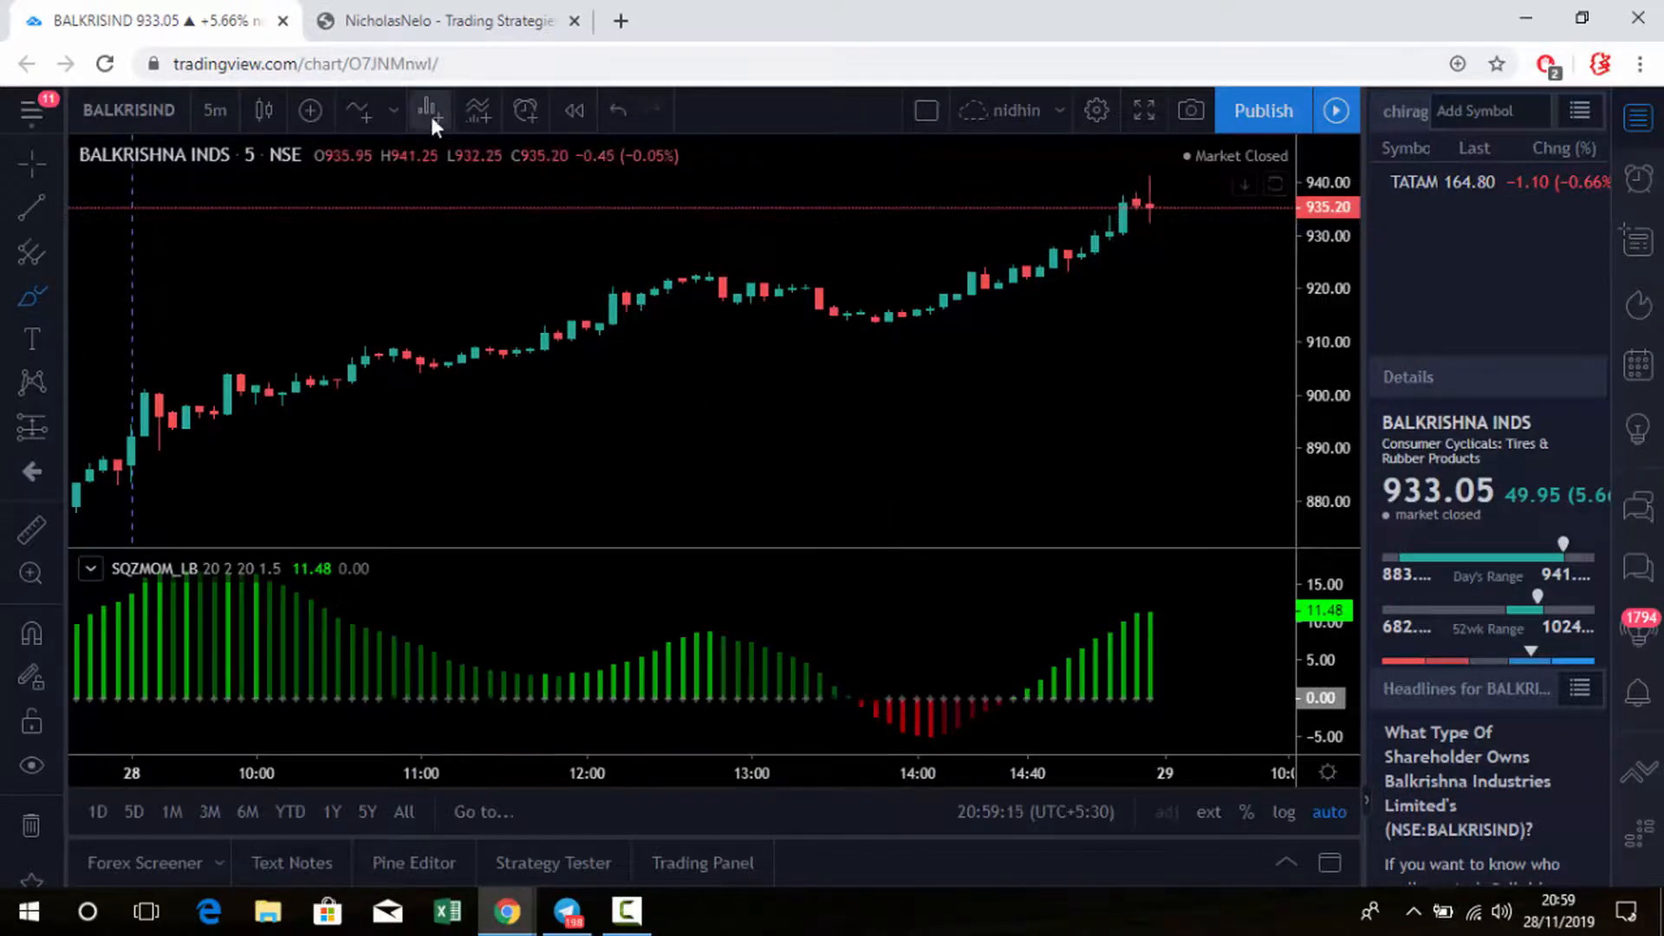
click(361, 110)
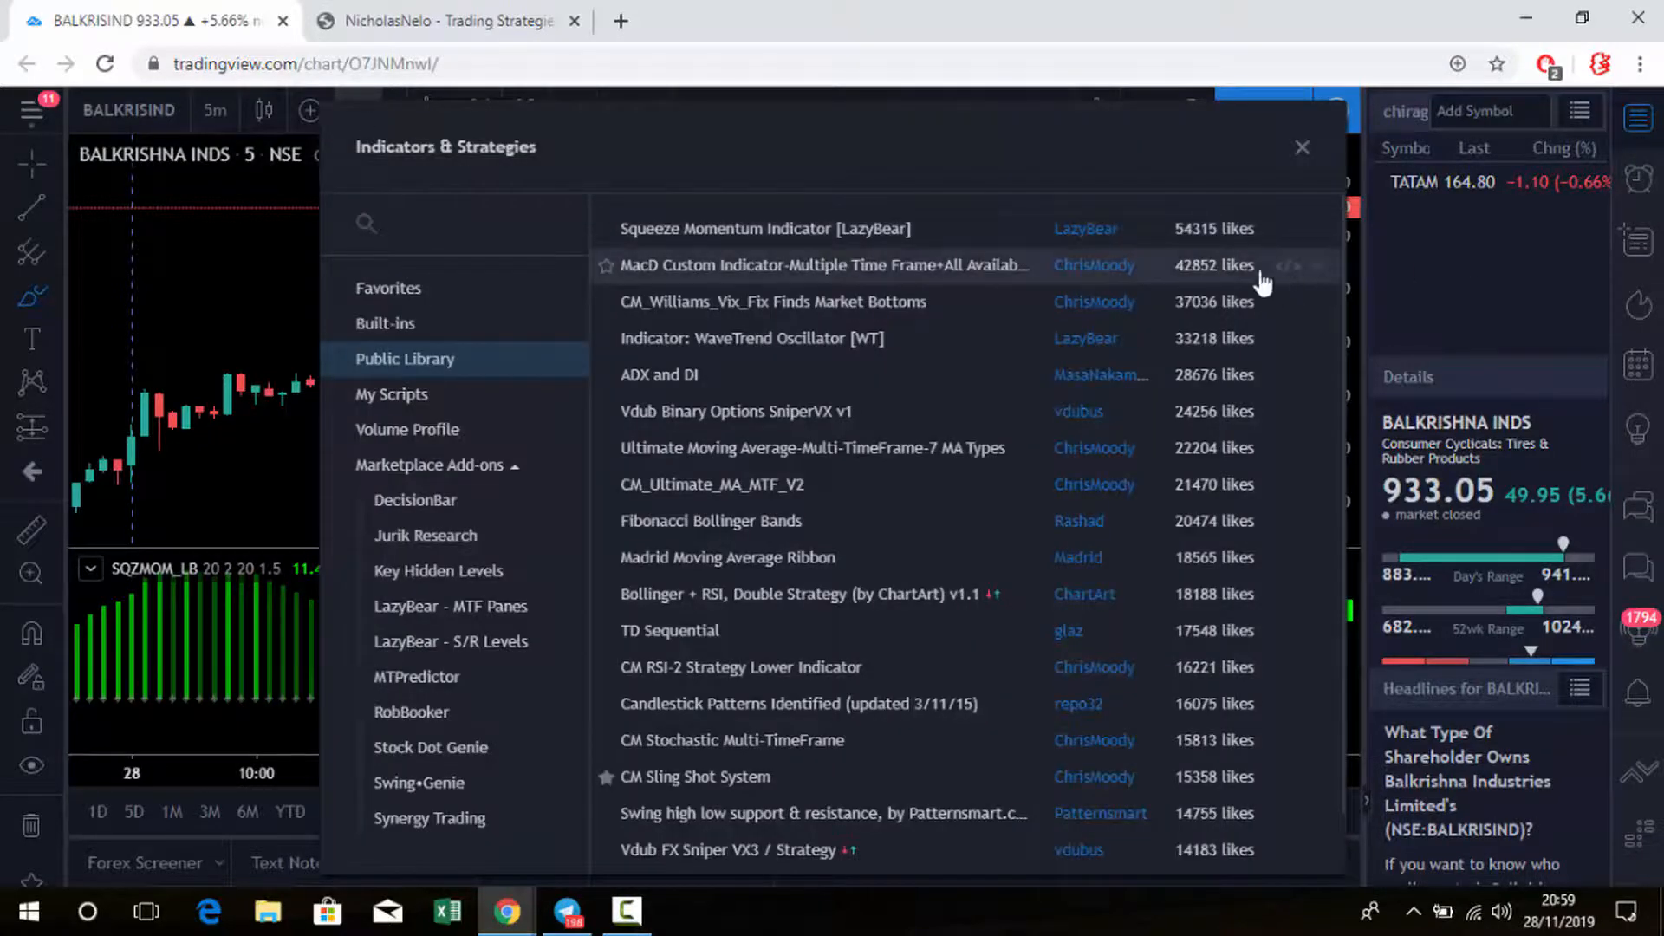
click(1302, 150)
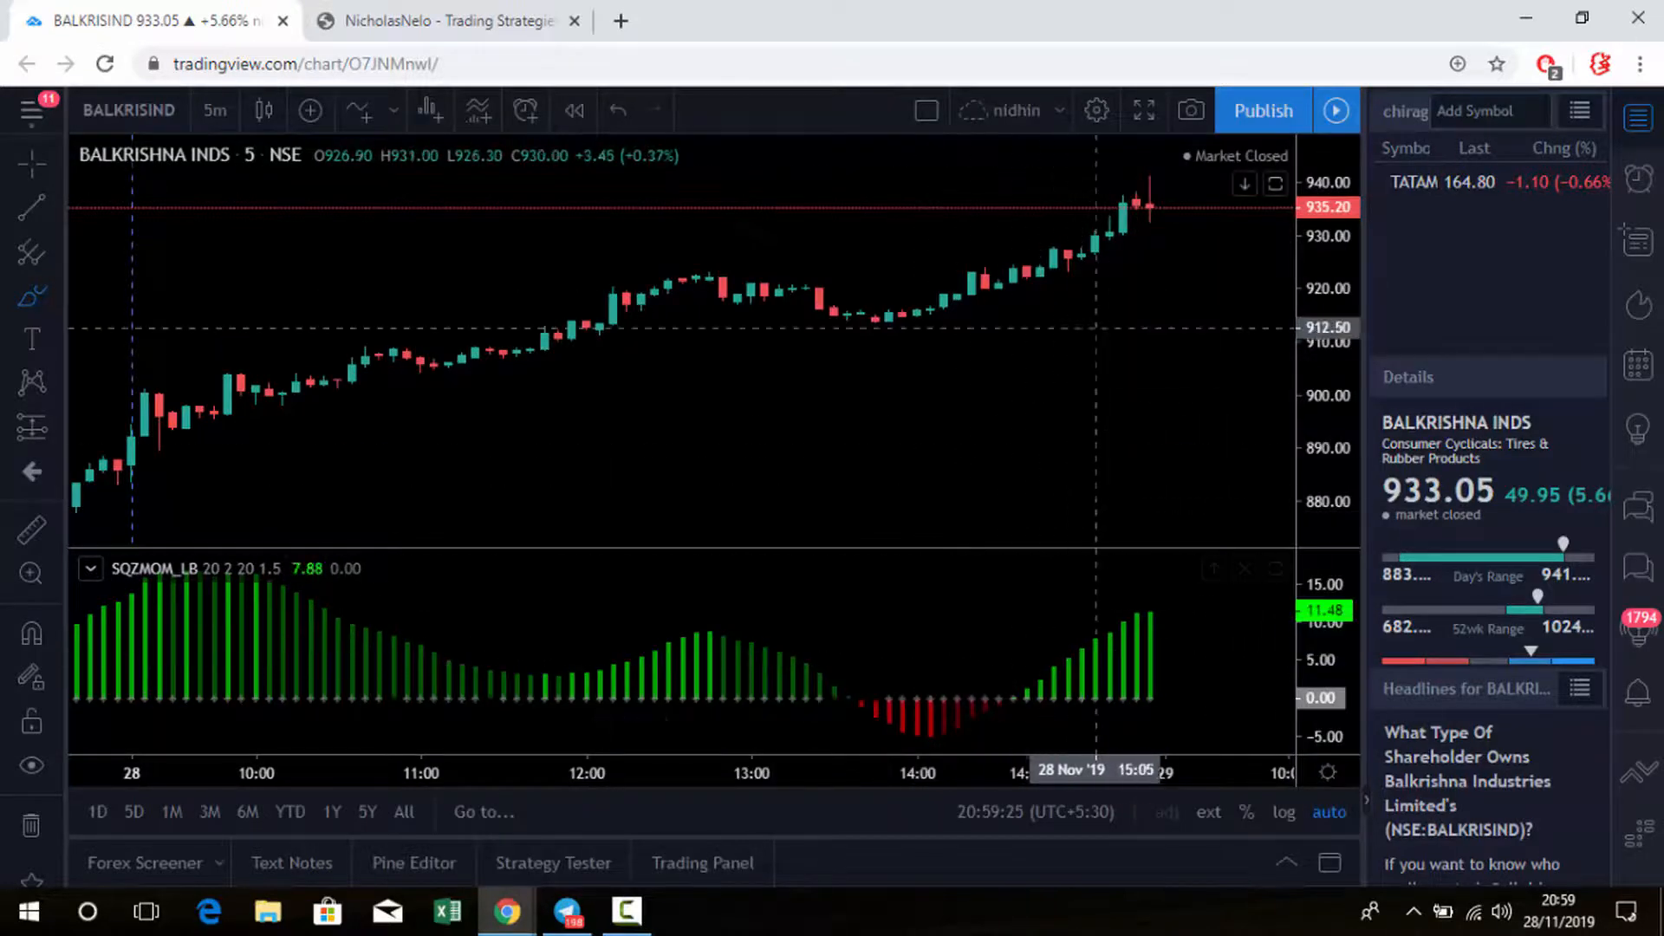
scroll(1080, 345, down, 2)
scroll(1073, 357, down, 2)
scroll(1066, 368, up, 2)
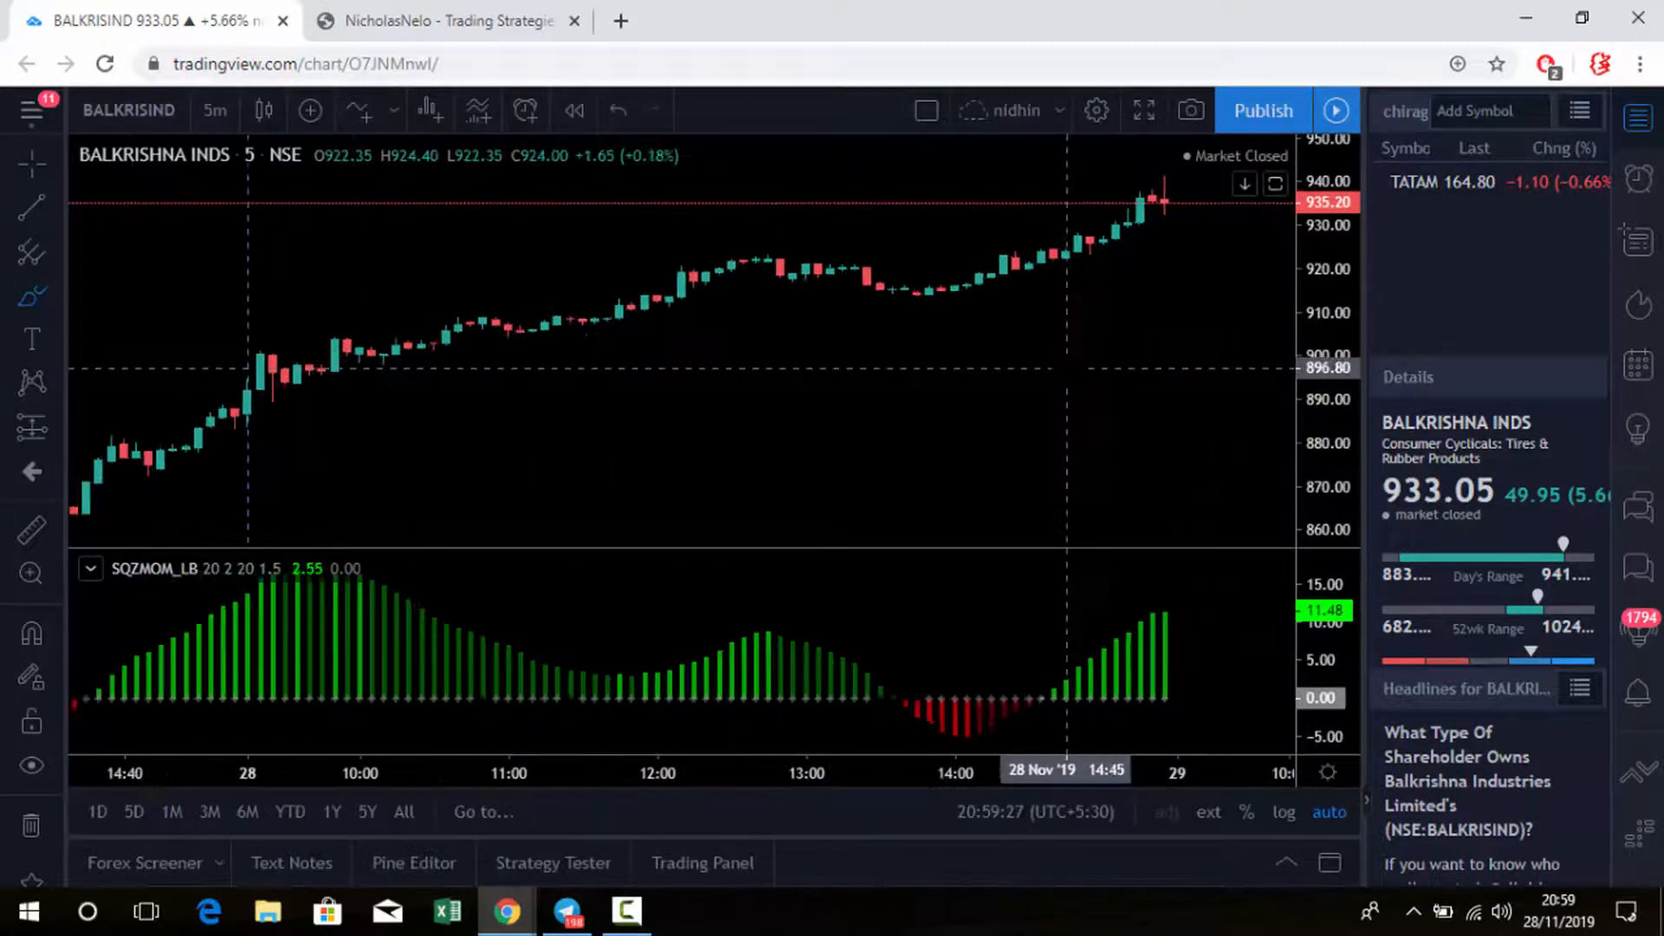